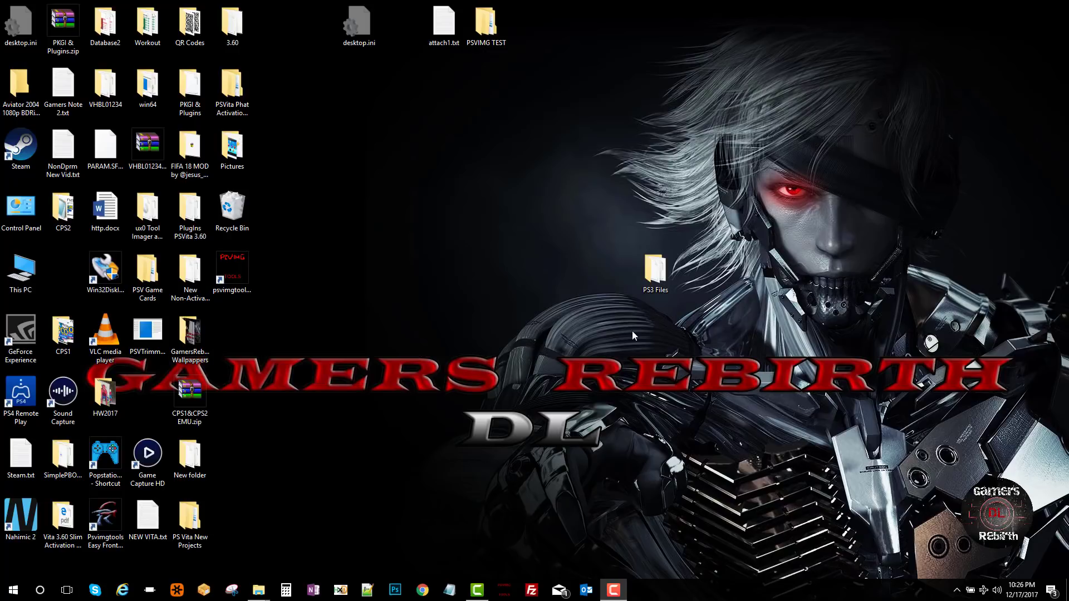
- Open the Verification PS3 folder inside the desktop's PS3 Files folder and select MinVerChk.rar
drag(665, 281, 445, 213)
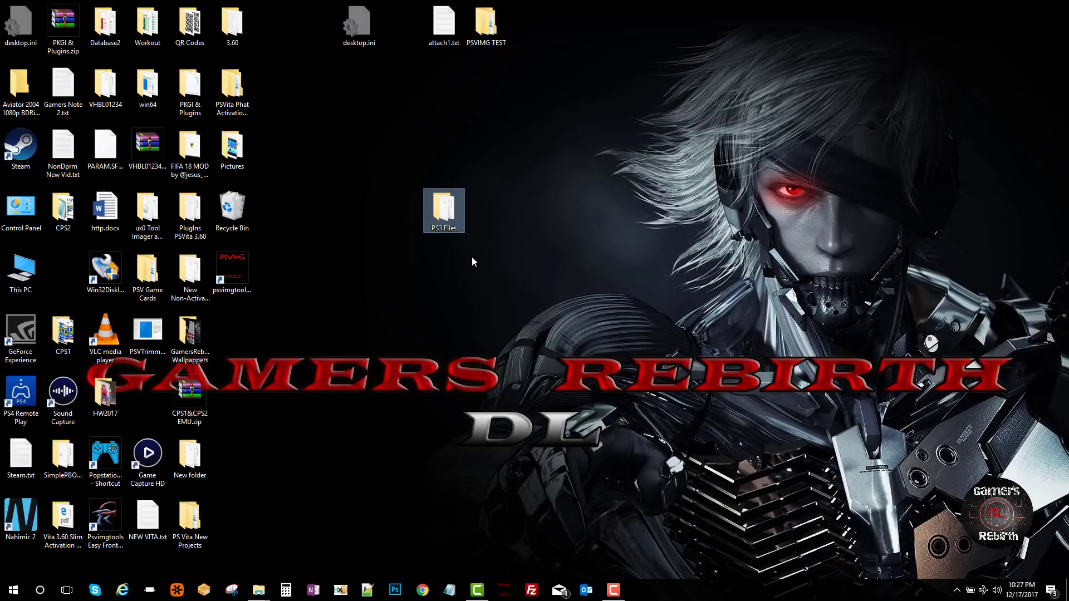
double_click(448, 218)
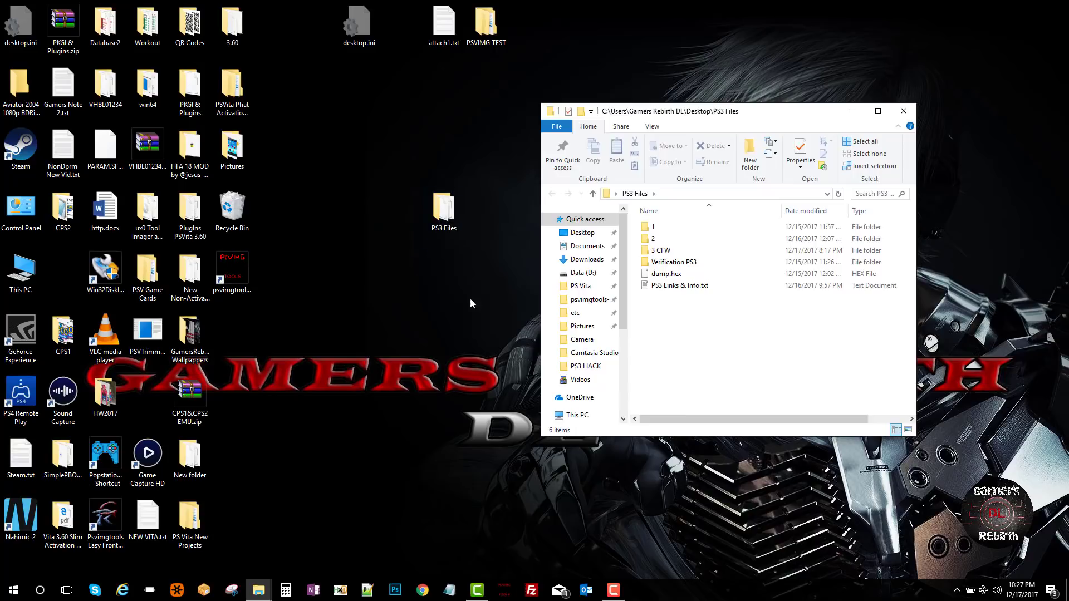
double_click(707, 268)
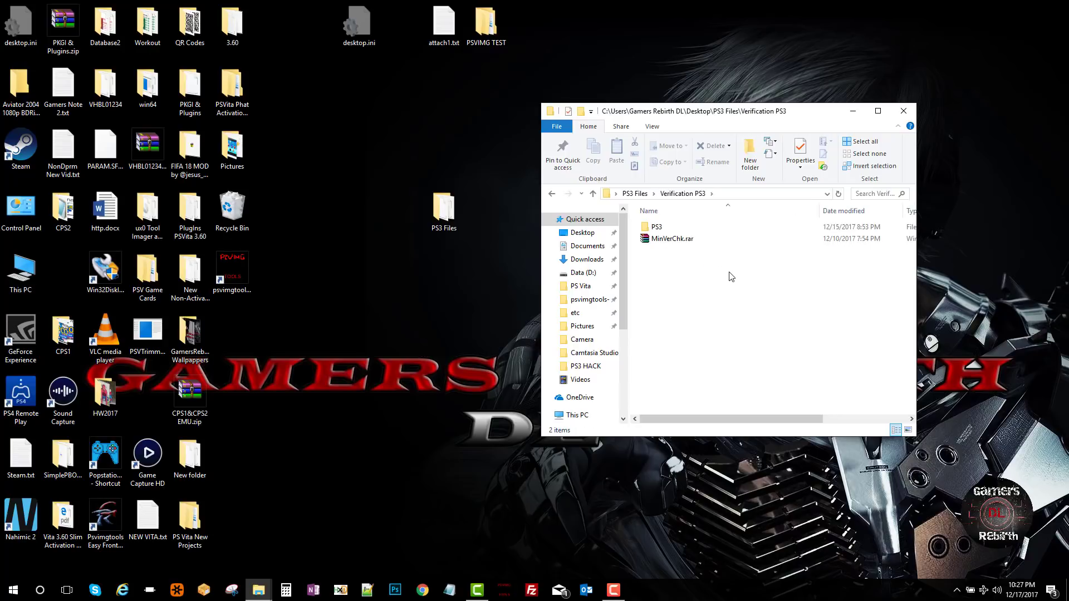
click(688, 243)
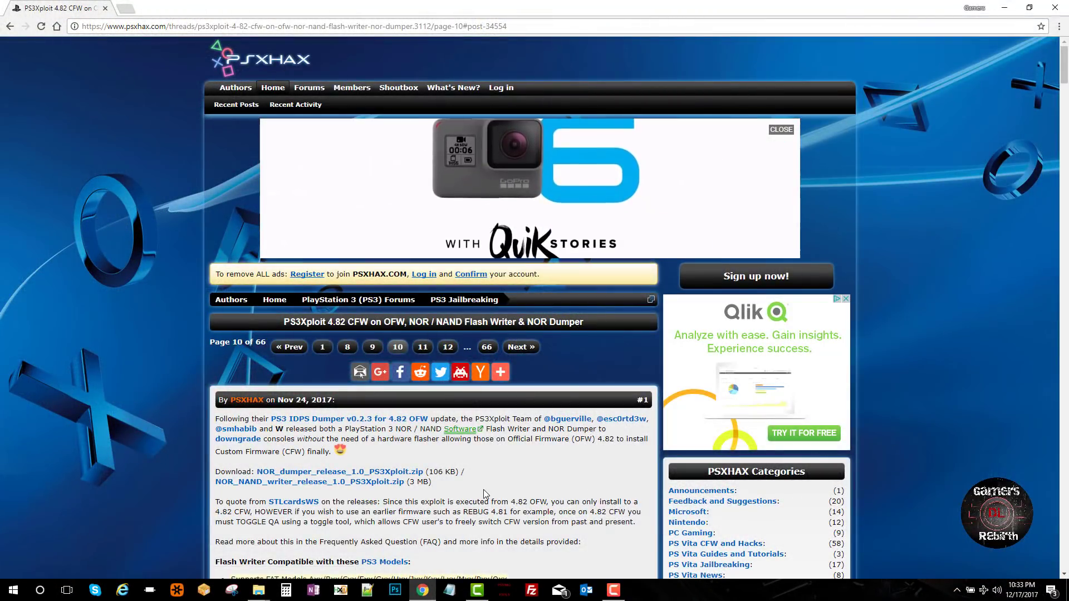
- Switch to the browser and examine the Flash Writer compatible models on the PS3Xploit page, especially the minimum version condition for slim models
scroll(483, 493, down, 4)
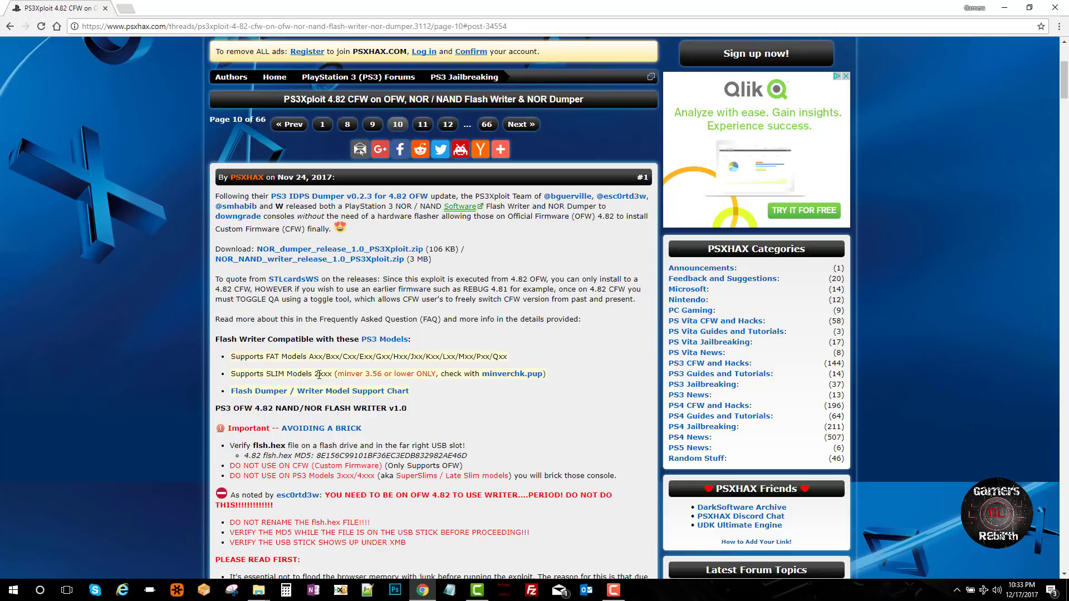
drag(361, 378, 424, 376)
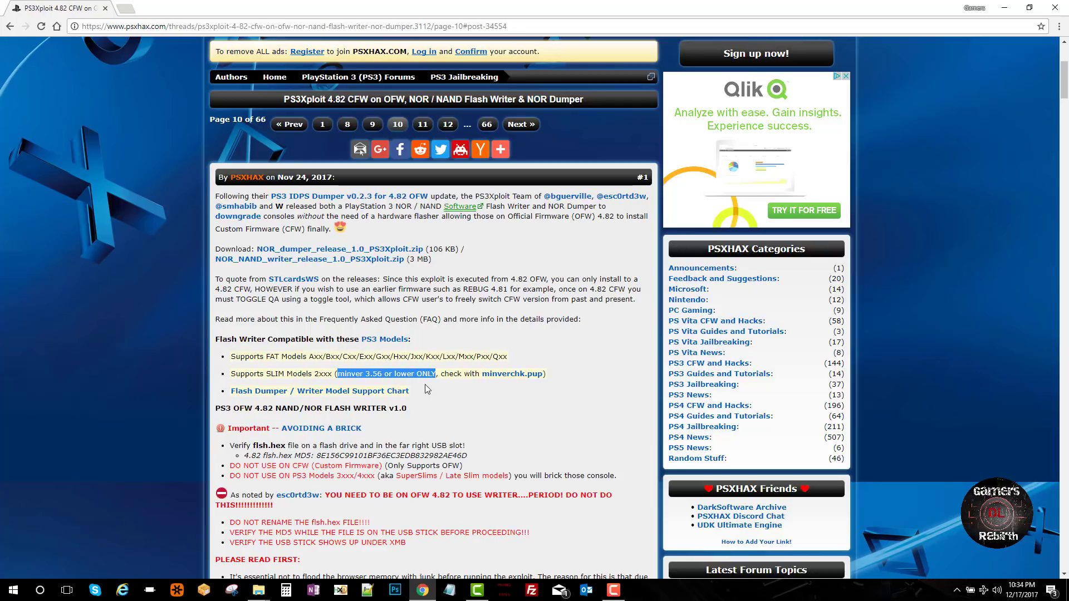
click(459, 385)
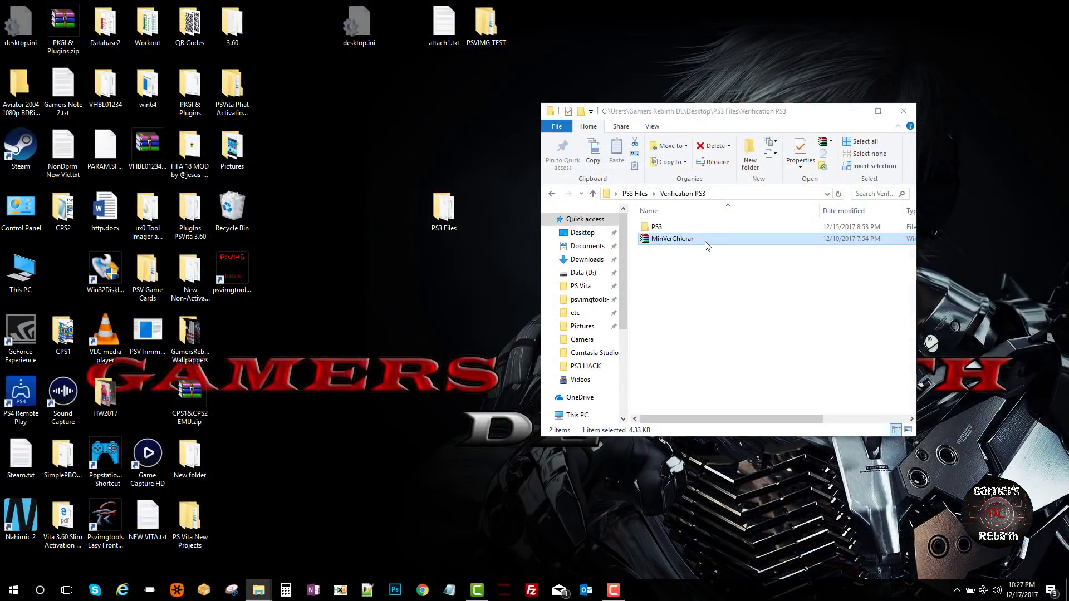
- Open the MinVerChk.rar archive in WinRAR, select PS3UPDAT.PUP and move the archive window clear of the desktop
double_click(705, 240)
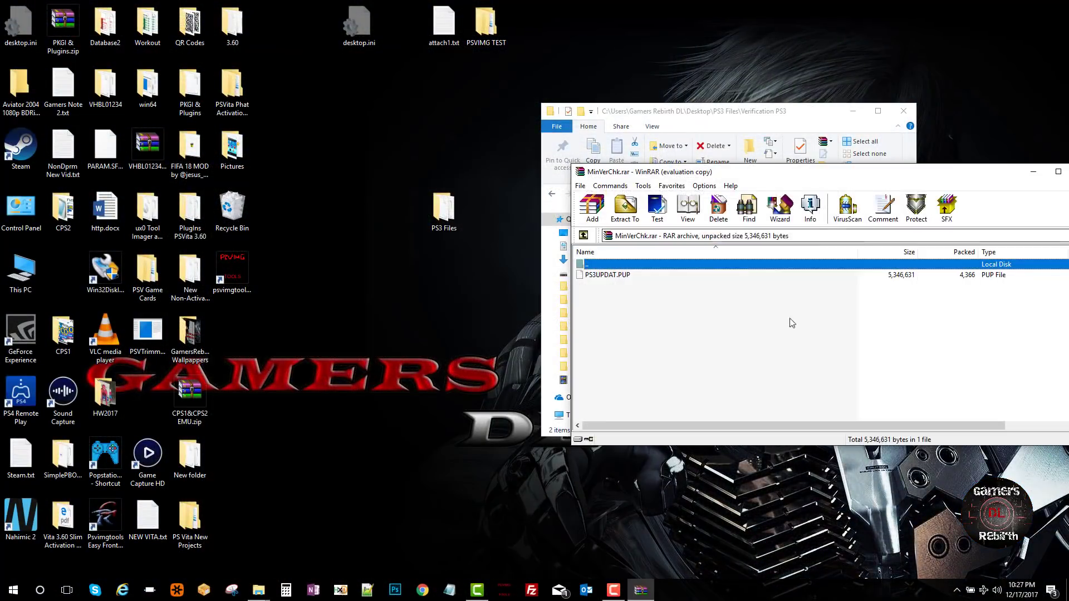
click(889, 298)
click(791, 274)
drag(805, 177, 998, 198)
- Create a new folder named PS3 on the desktop
right_click(503, 302)
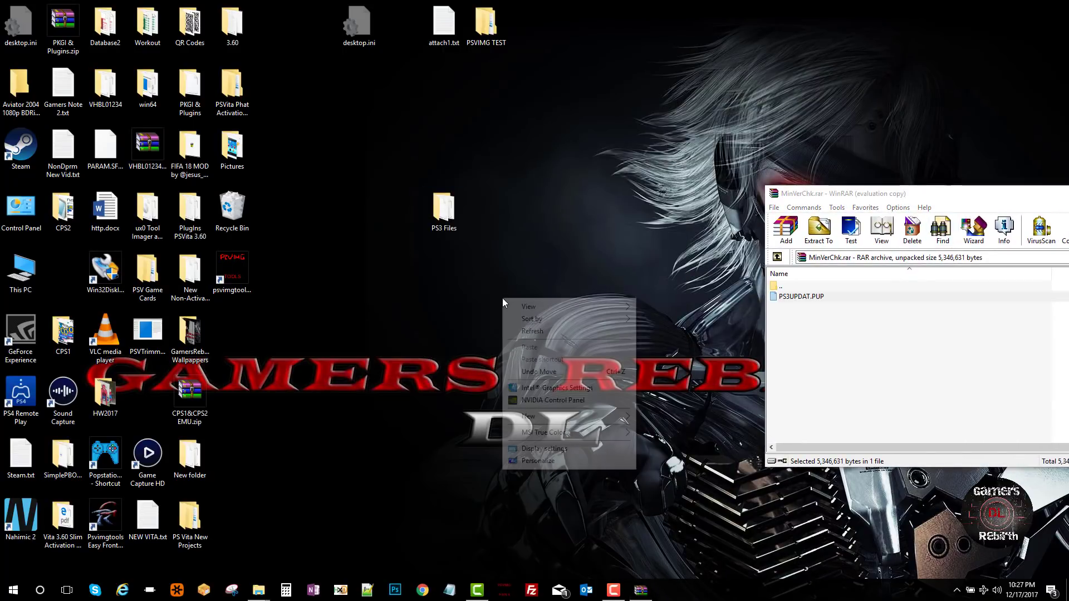
mouse_move(551, 416)
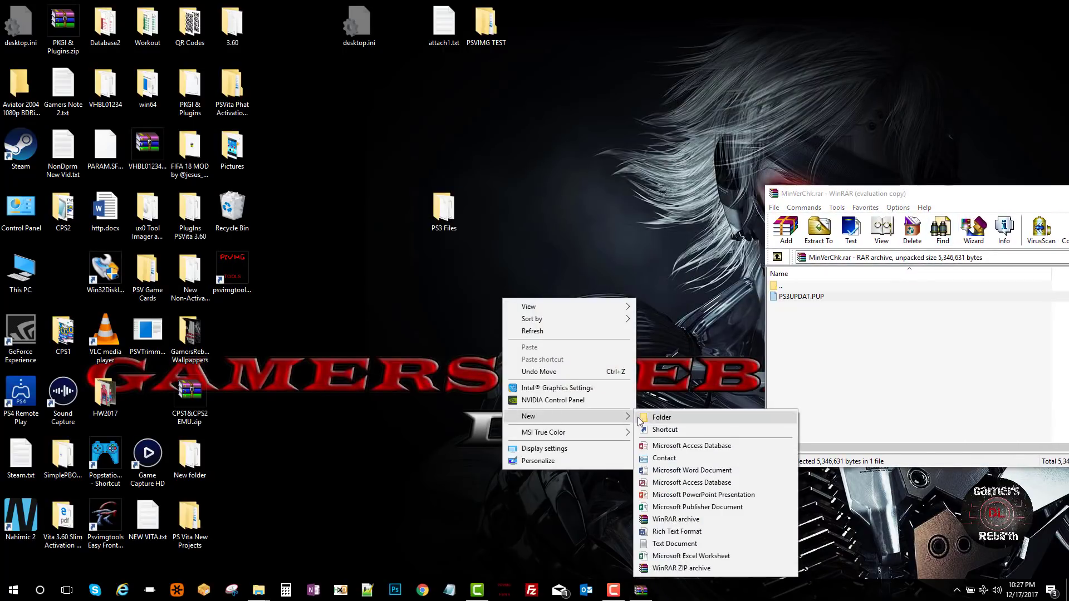
click(660, 418)
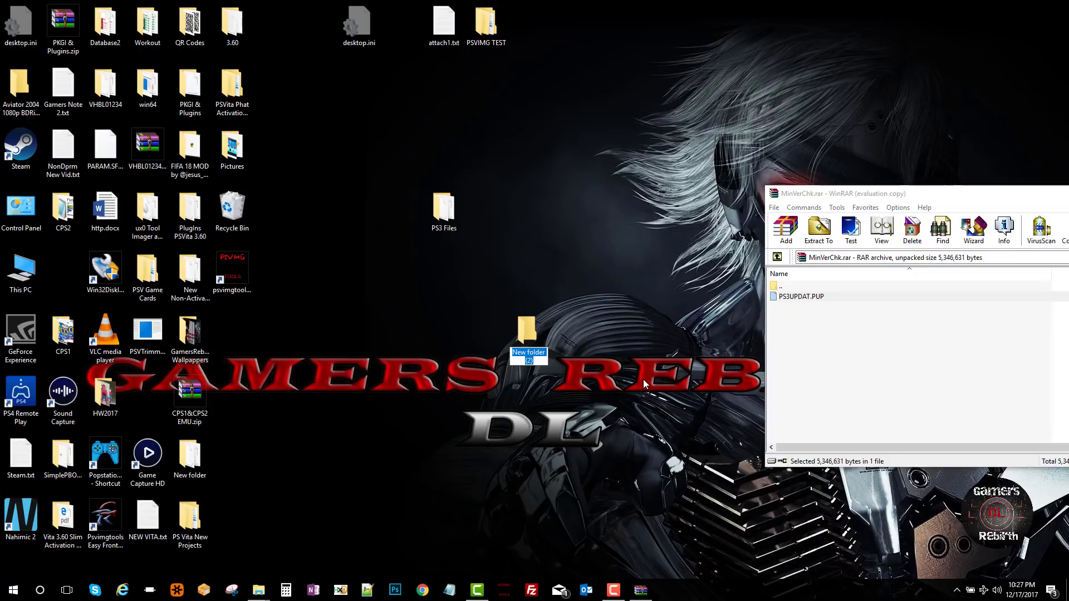
text(PS)
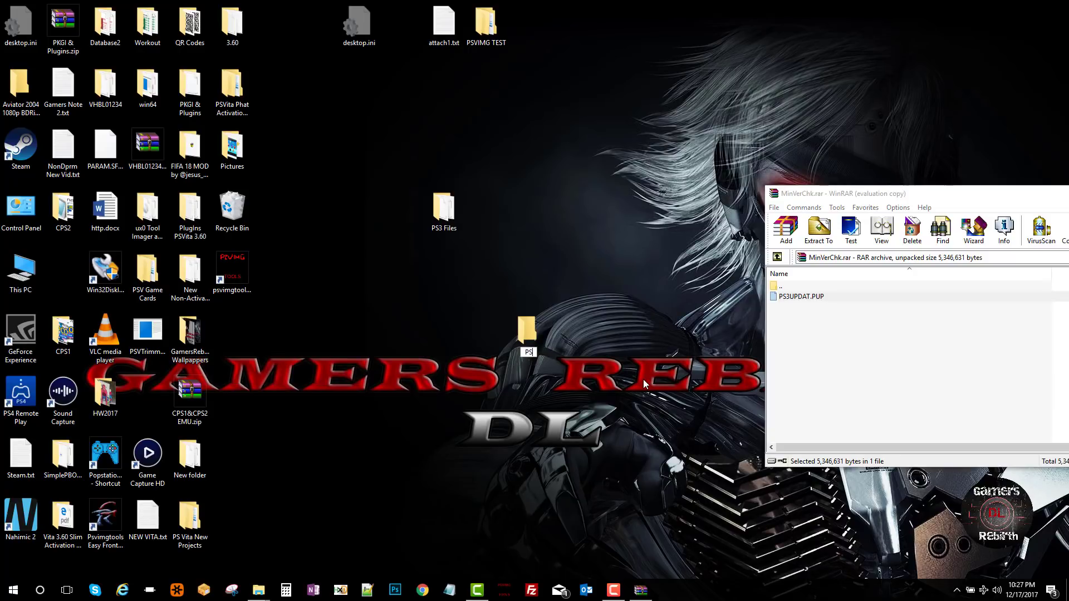
text(3)
key(Return)
- Create a subfolder named UPDATE inside the new PS3 folder
double_click(528, 332)
right_click(540, 330)
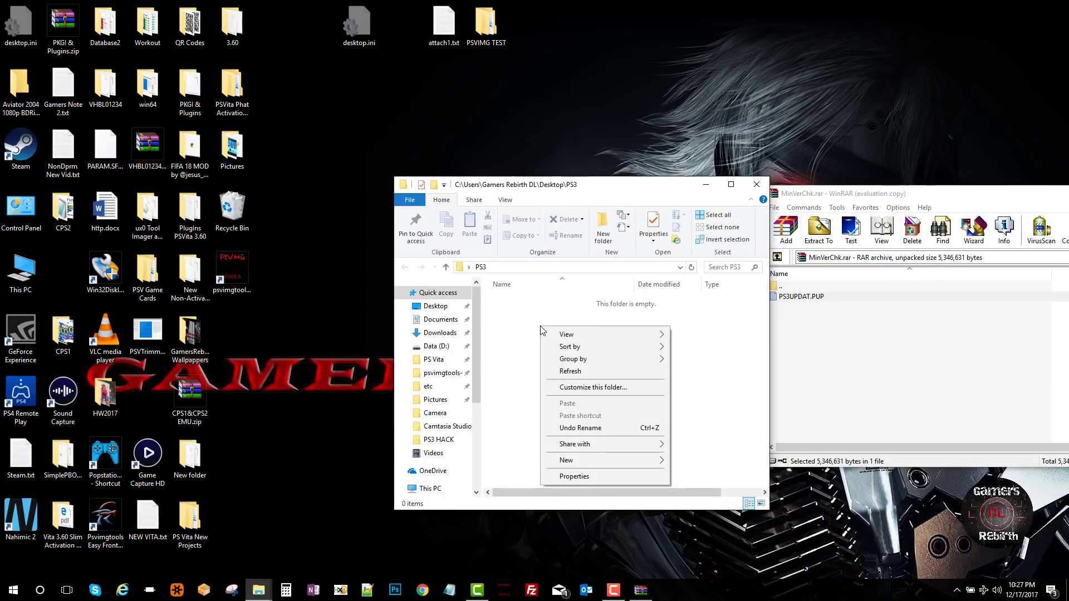
mouse_move(596, 459)
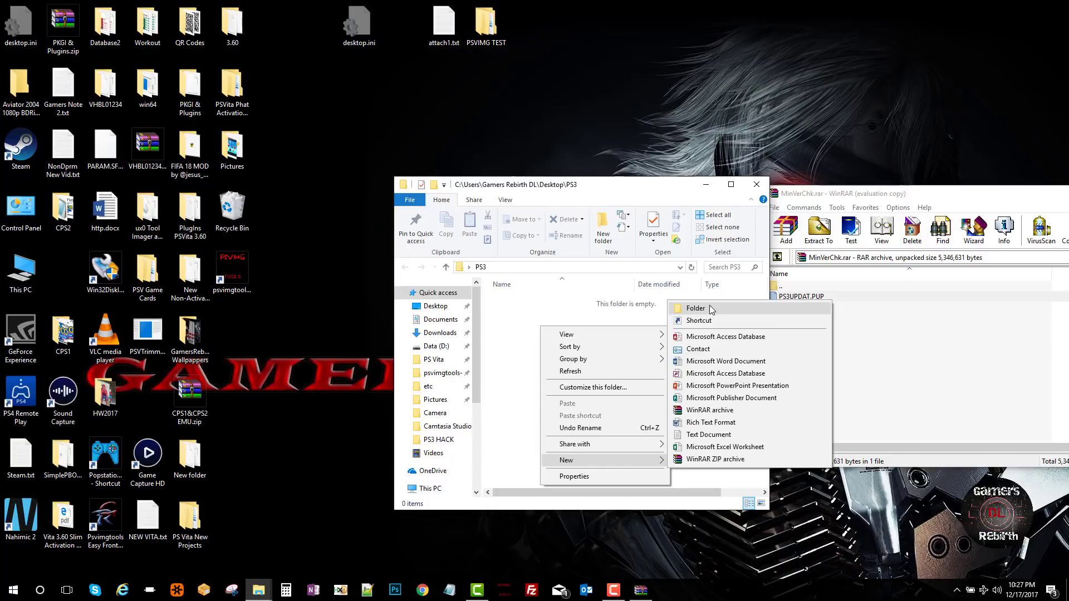
click(690, 305)
text(UPDATE)
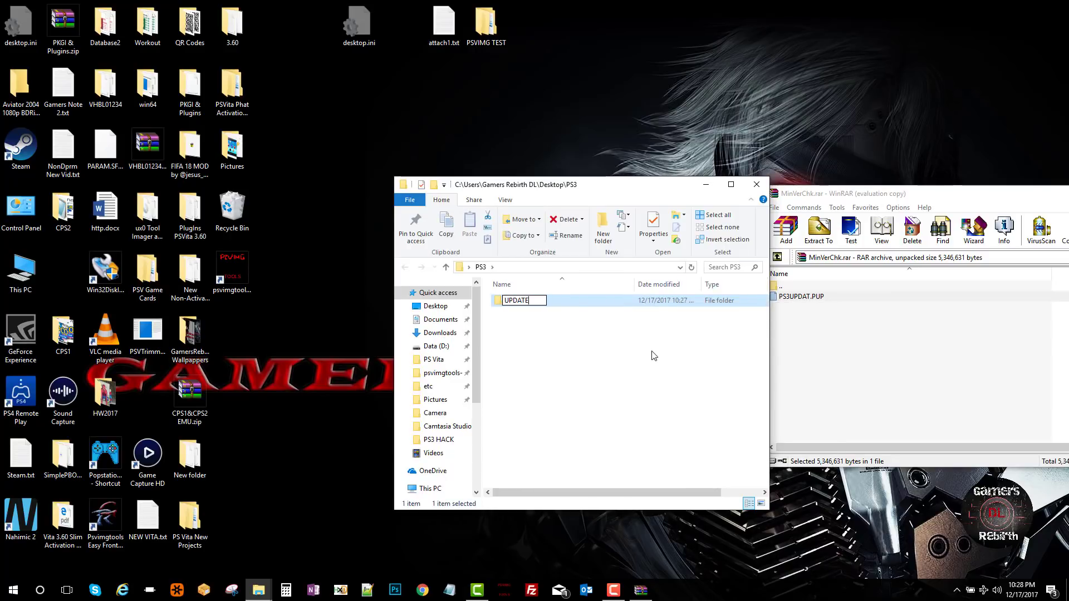
key(Return)
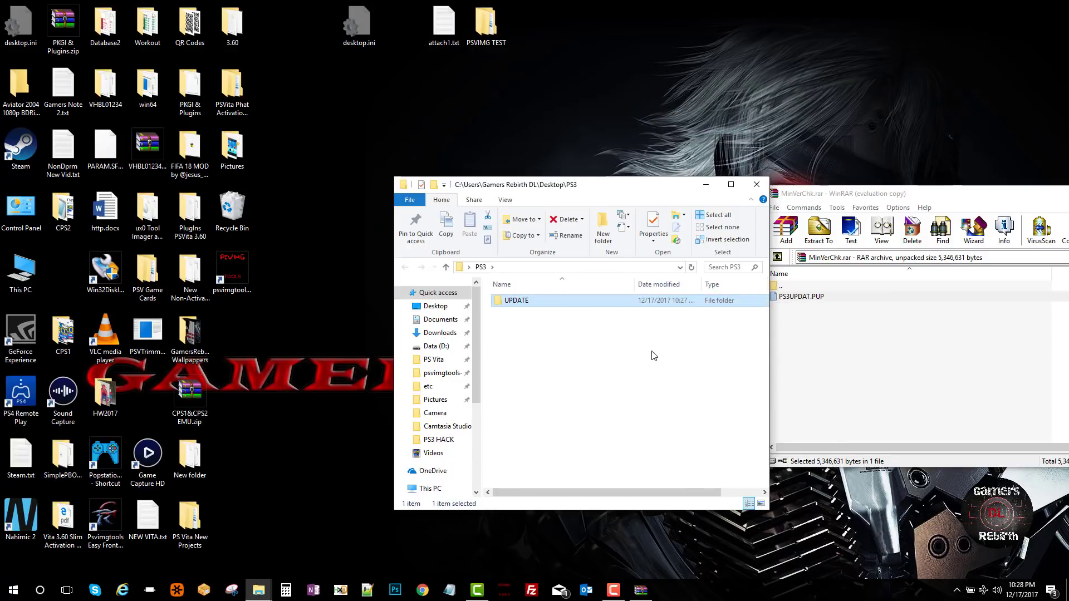
- Extract PS3UPDAT.PUP from the archive into the UPDATE folder, close the folder window and reposition the PS3 folder on the desktop
double_click(520, 300)
drag(808, 300, 661, 369)
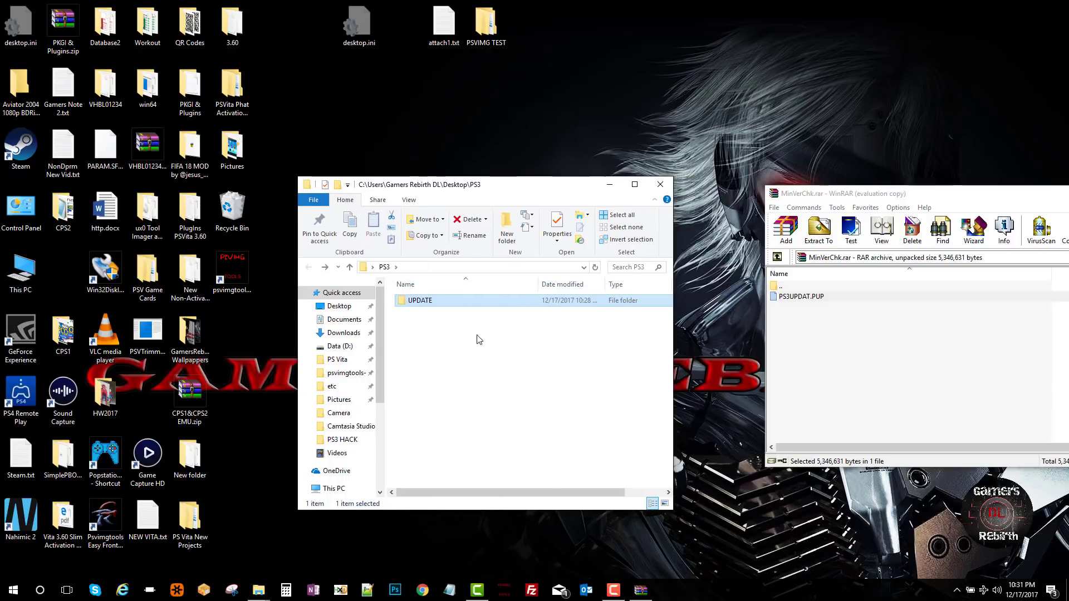
click(671, 190)
drag(542, 322, 586, 234)
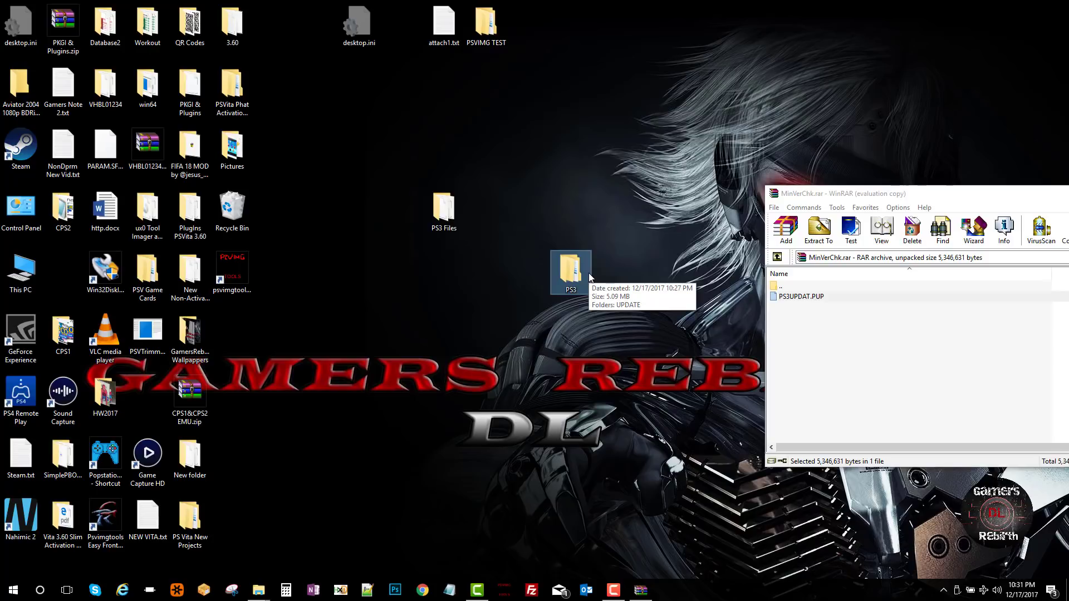
- Quick-format the PATRIOT (E:) USB drive with the FAT32 file system
double_click(589, 276)
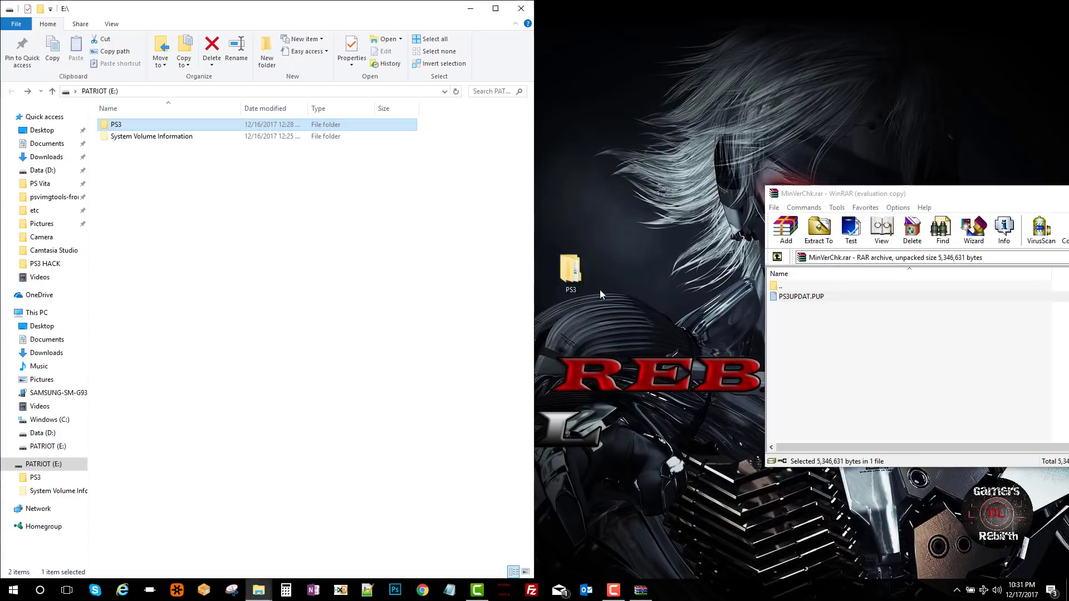
right_click(56, 471)
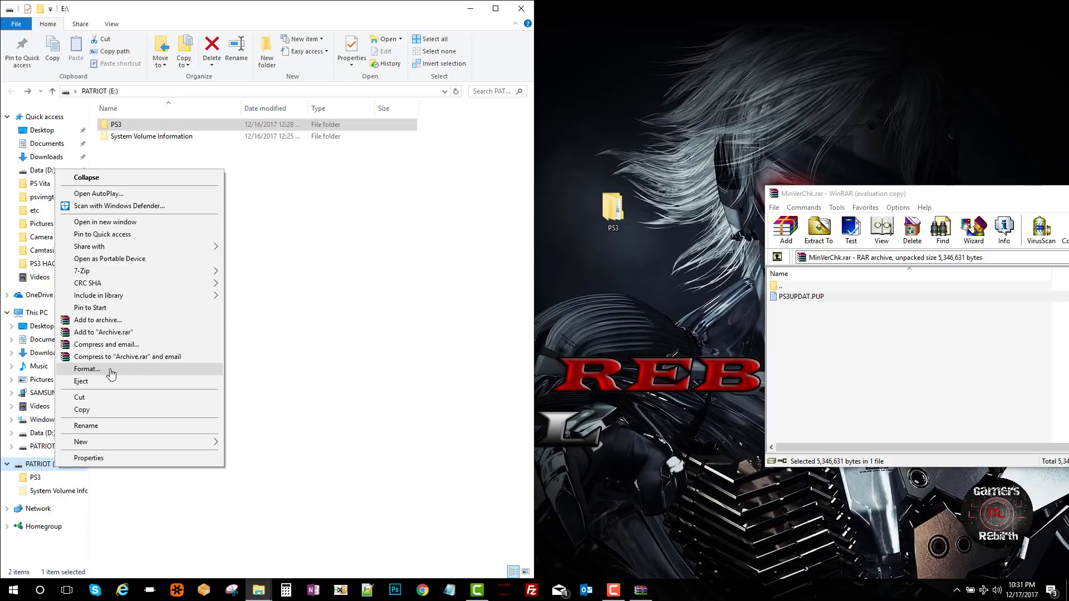
click(87, 369)
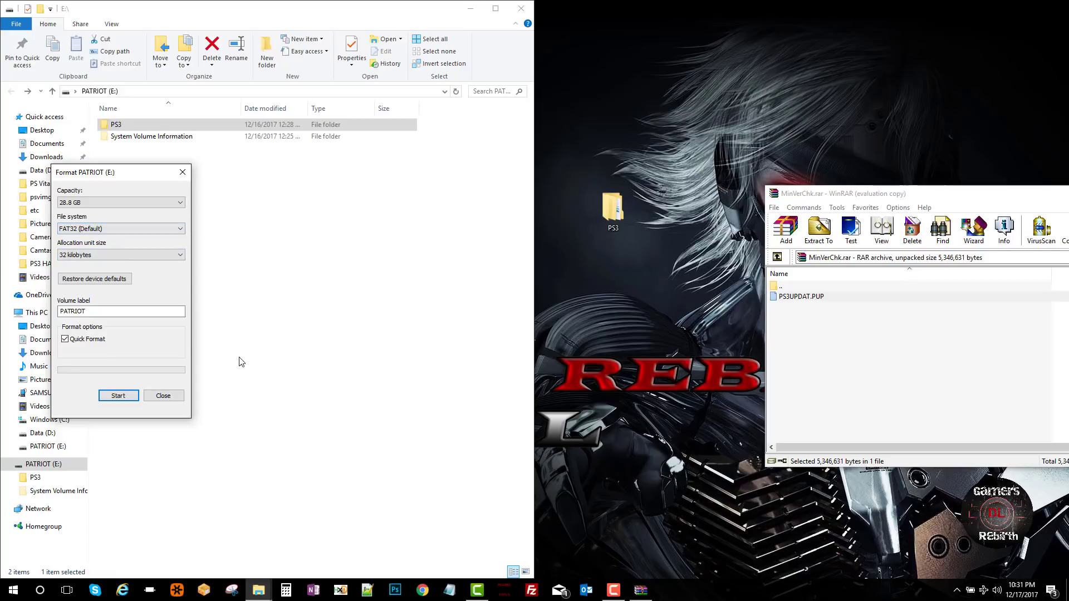
click(116, 396)
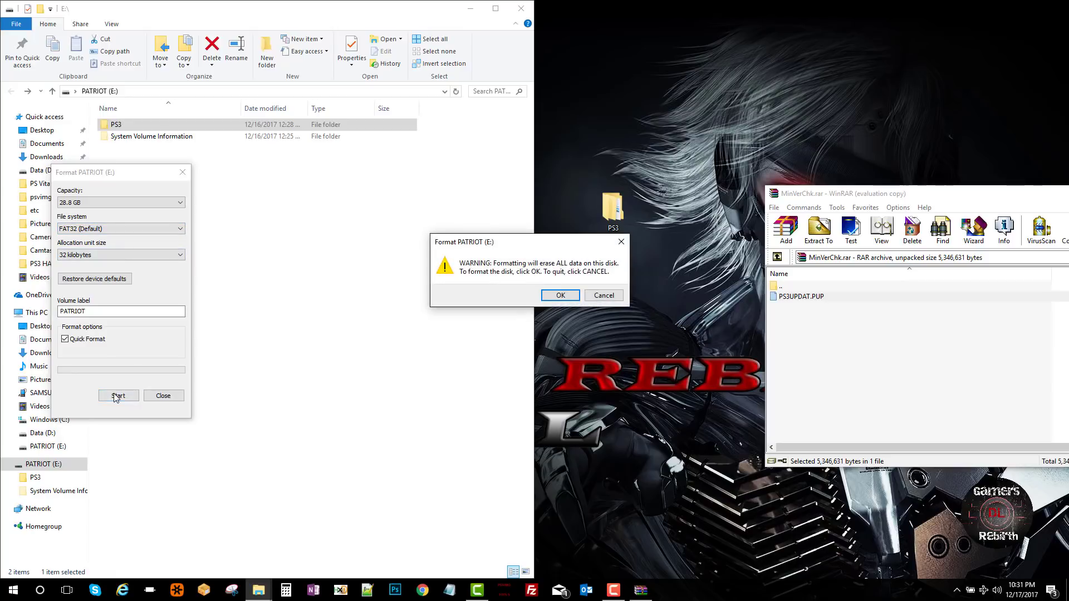
click(561, 296)
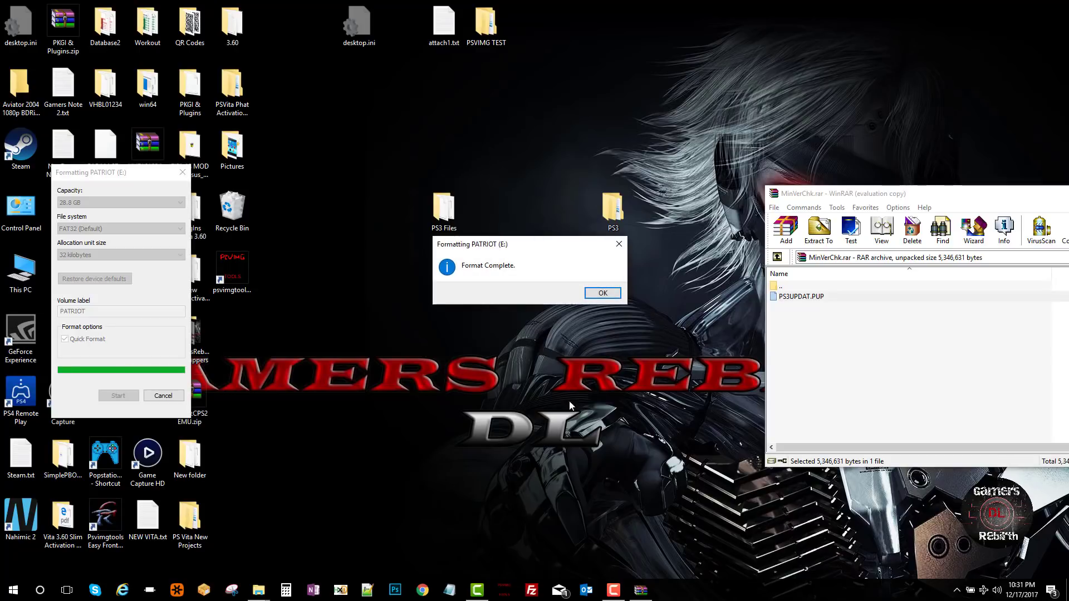
click(602, 293)
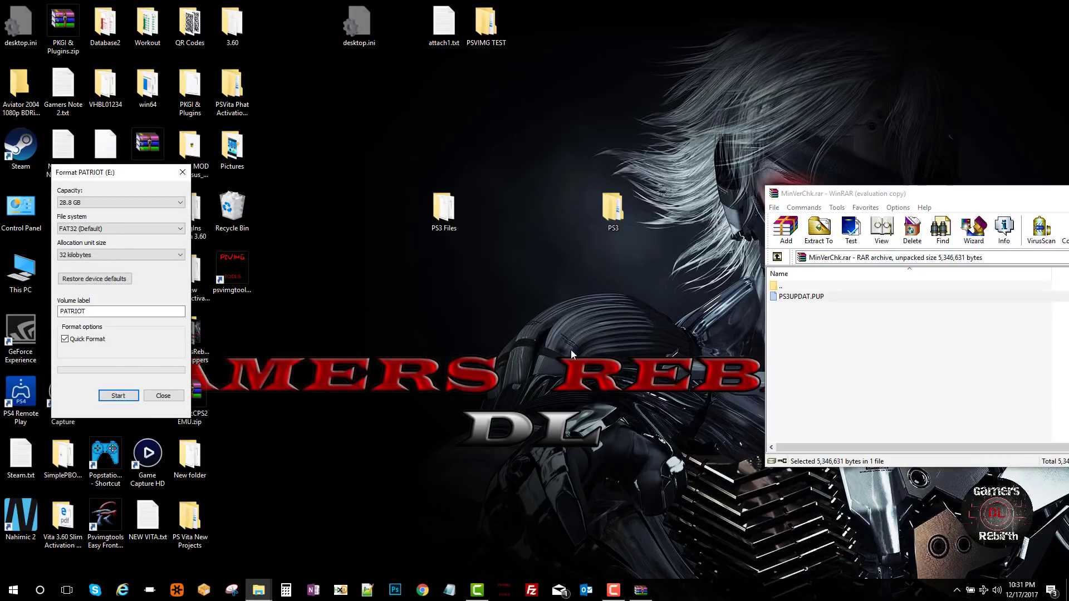
click(163, 395)
- Copy the PS3 folder from the desktop to the root of the PATRIOT (E:) USB drive
click(258, 590)
drag(741, 56, 273, 153)
drag(622, 208, 215, 362)
mouse_move(190, 460)
mouse_down()
mouse_move(215, 463)
mouse_move(192, 463)
mouse_up()
- Check the contents of the copied PS3 and UPDATE folders on the USB drive and close the open windows
double_click(128, 279)
double_click(167, 269)
key(BackSpace)
key(BackSpace)
click(376, 152)
drag(1027, 194, 571, 246)
click(911, 213)
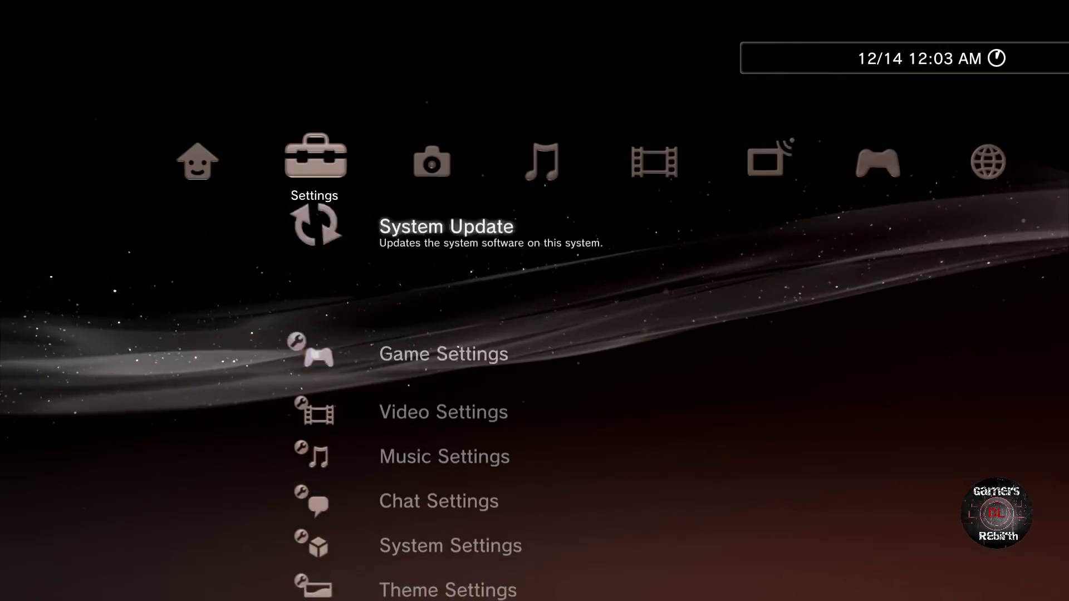
- On the PS3 console, start System Update via Storage Media and accept the VERSION CHECK data on the USB device
key(Return)
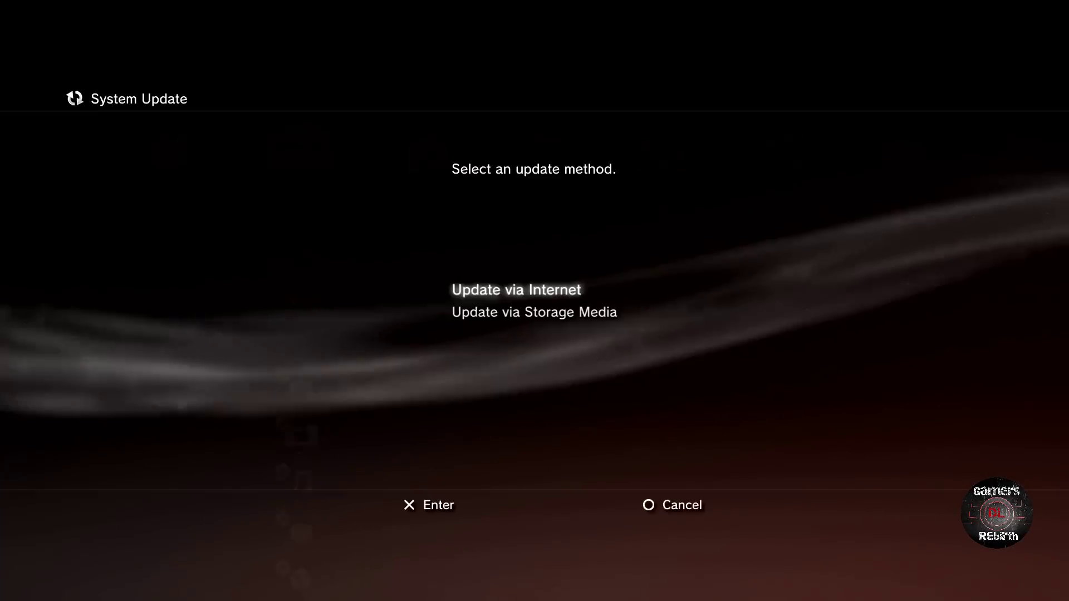
key(Down)
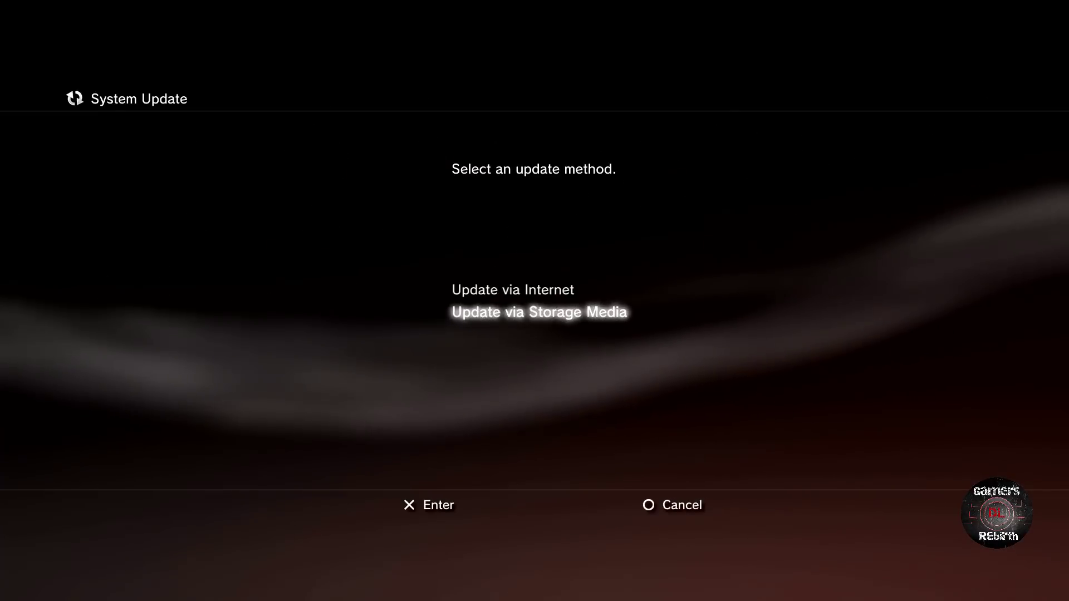
key(Return)
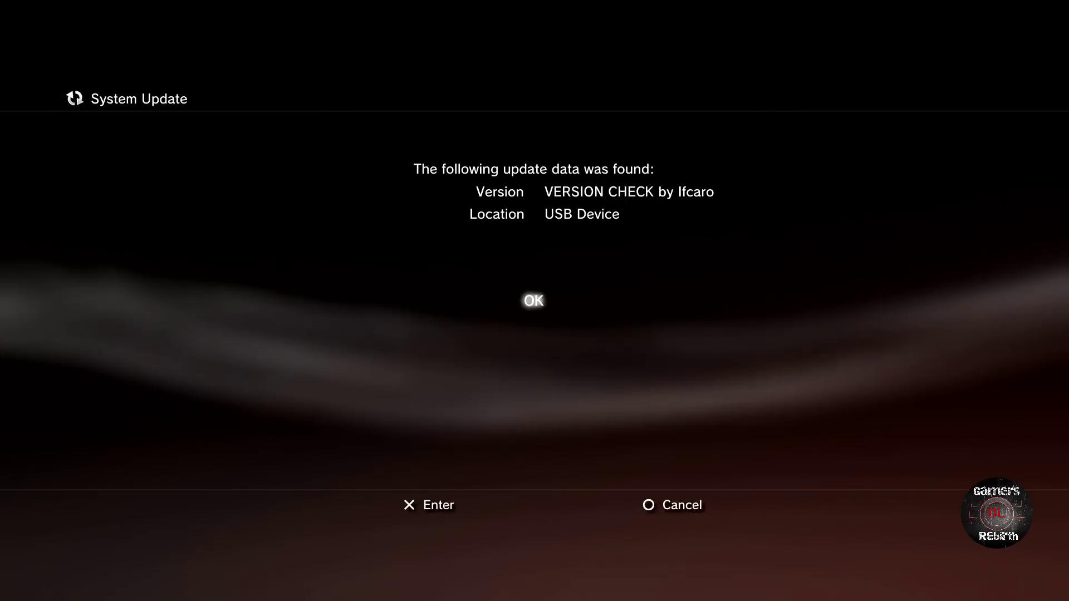
key(Return)
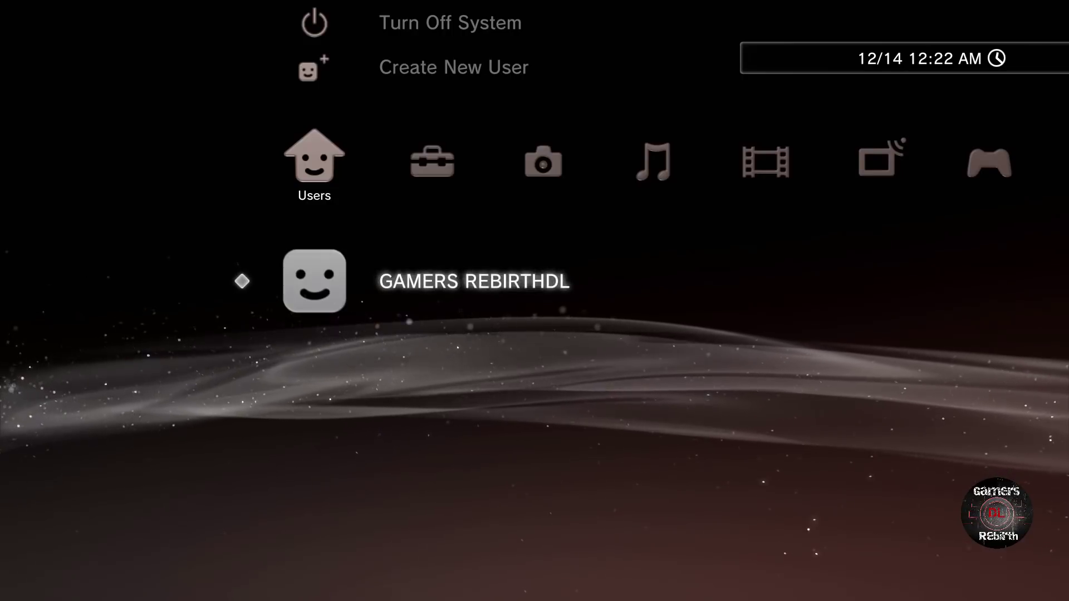
- Open System Update from the console's Settings category
key(Up)
key(Down)
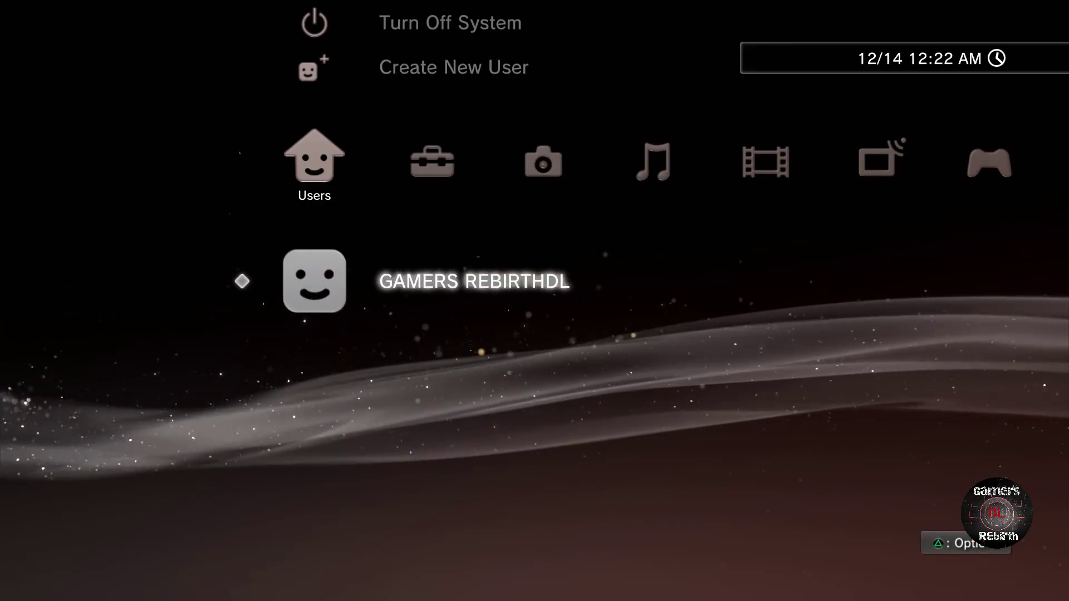
key(Right)
key(Left)
key(Right)
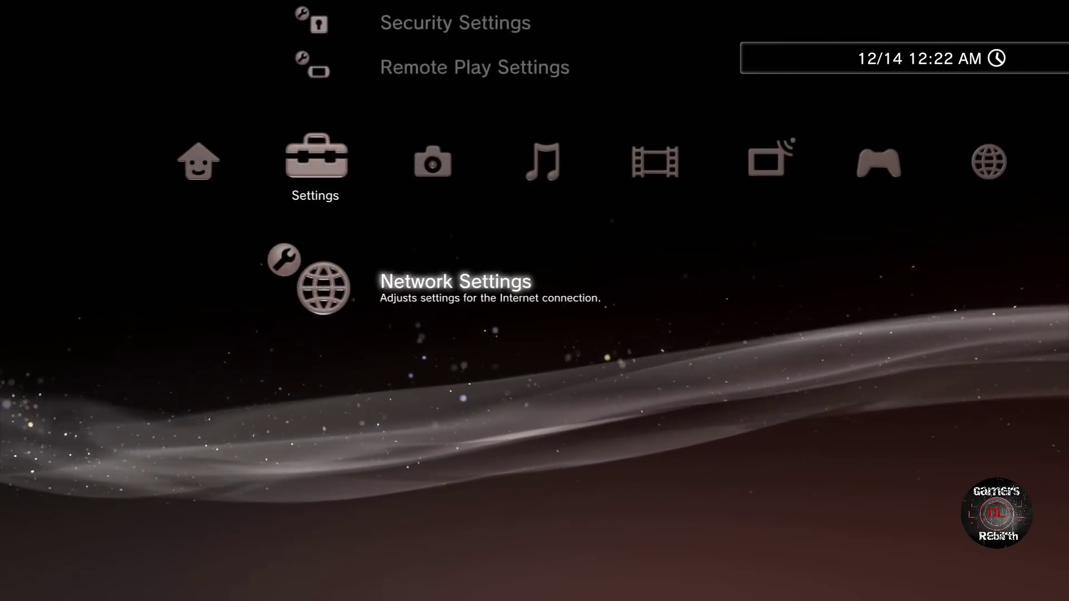
key(Up)
key(Up)
key(Up)
key(Up)
key(Up)
key(Up)
key(Up)
key(Up)
key(Up)
key(Up)
key(Up)
key(Up)
key(Up)
key(Up)
key(Up)
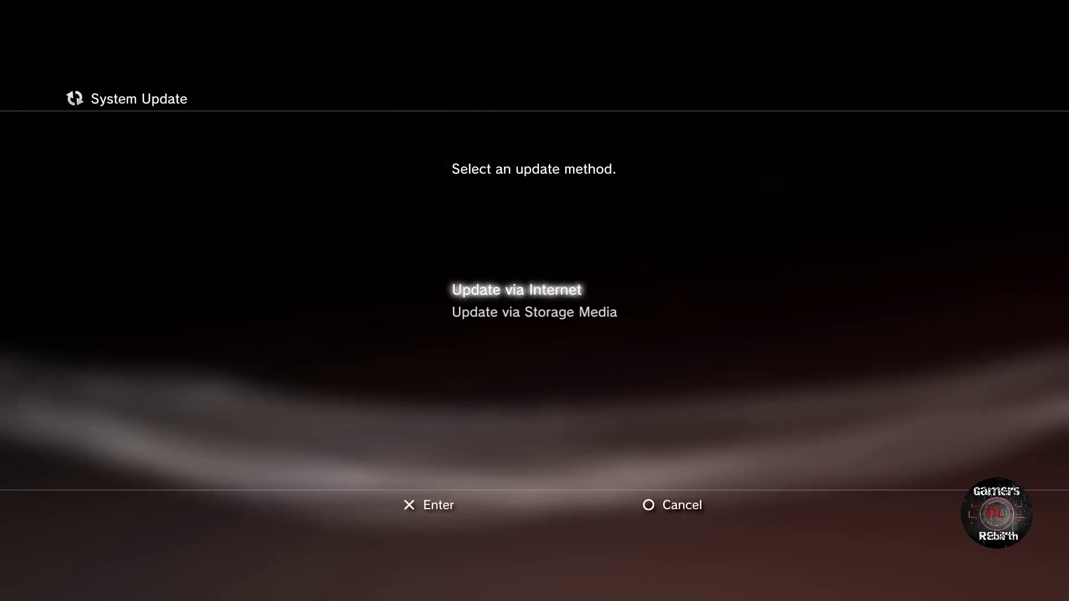
- Update the console's system software to version 4.82 via the Internet
key(Return)
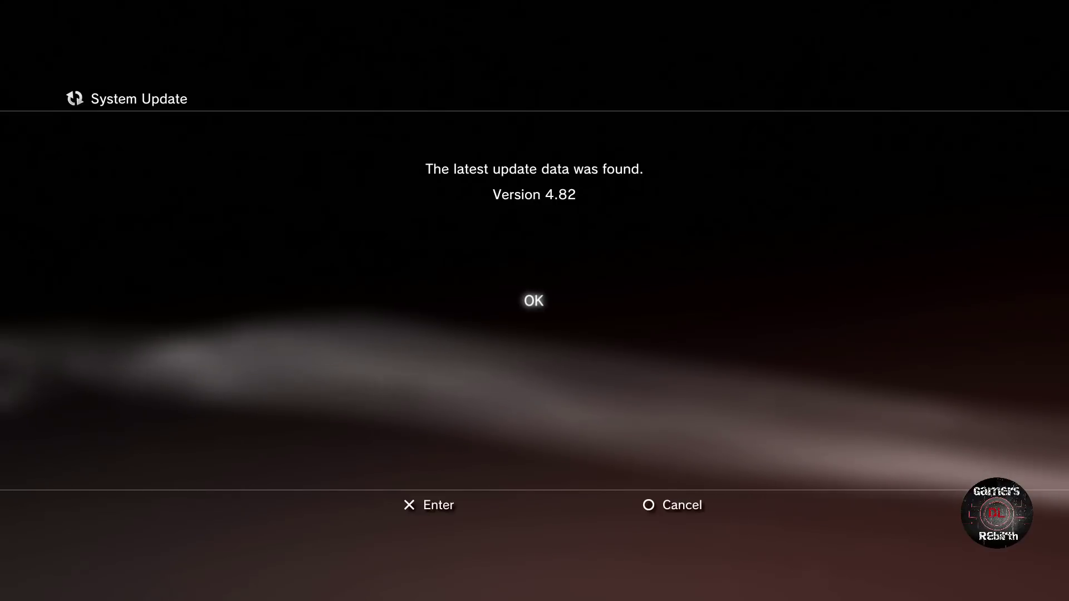
key(Return)
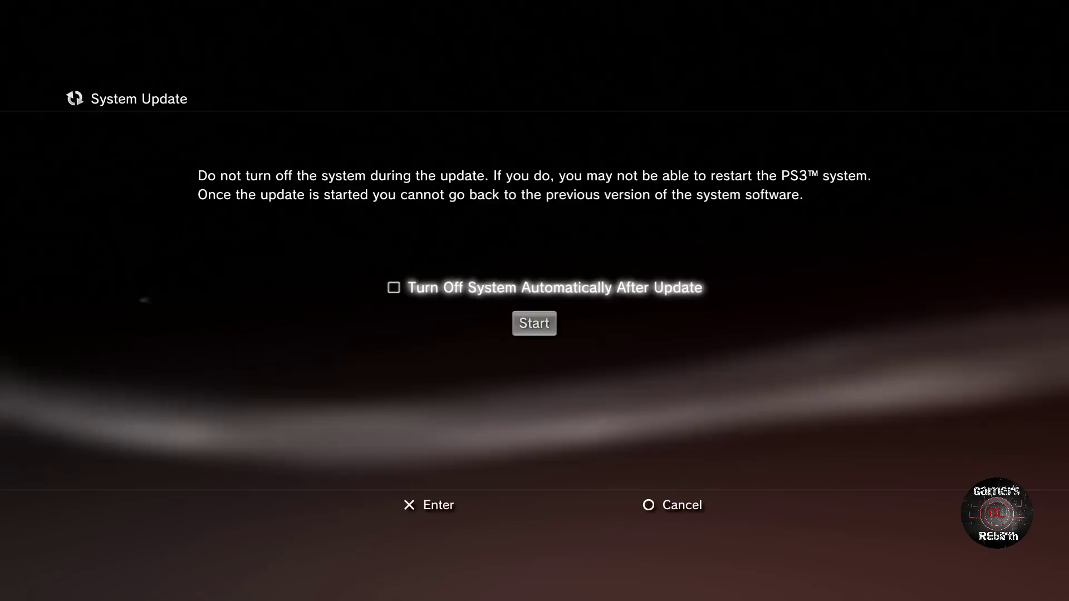
key(Return)
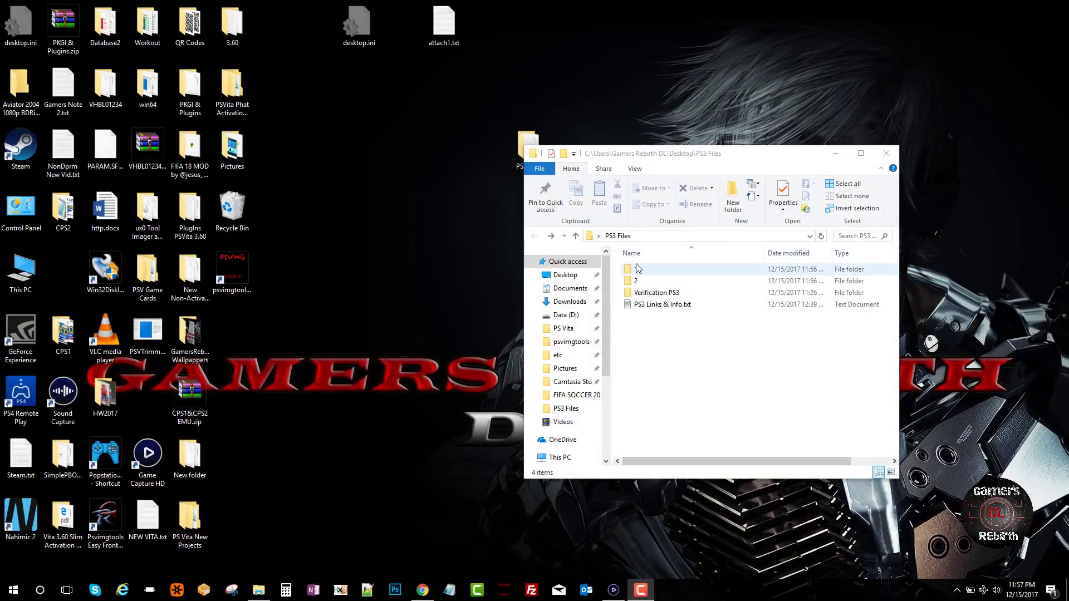
- Open the NOR_dumper_release_1.0_PS3Xploit.zip archive from folder 1 and place the folder window beside the archive window
double_click(655, 271)
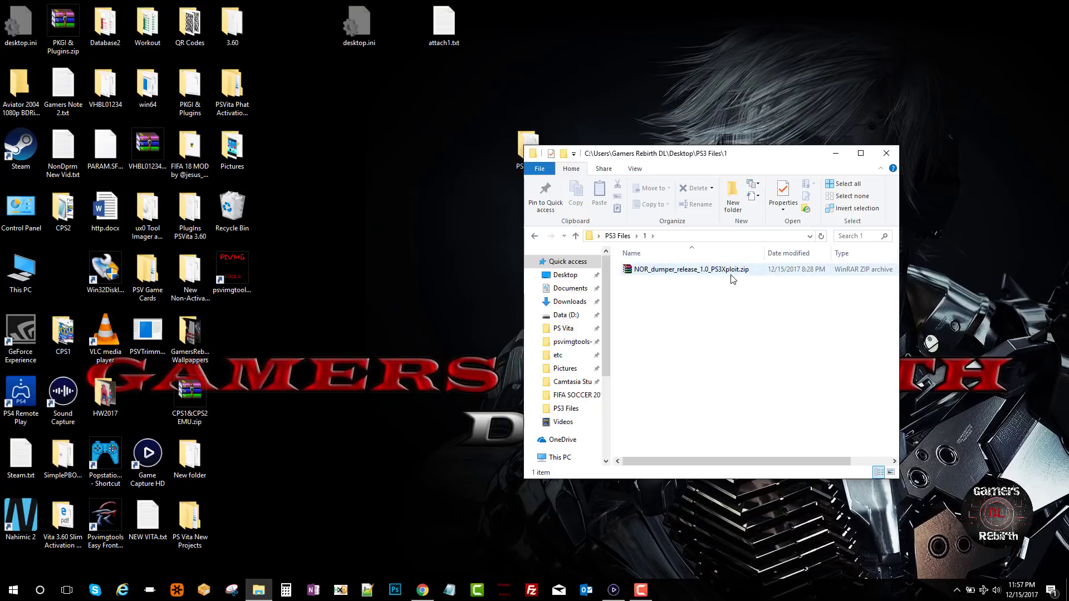
double_click(748, 270)
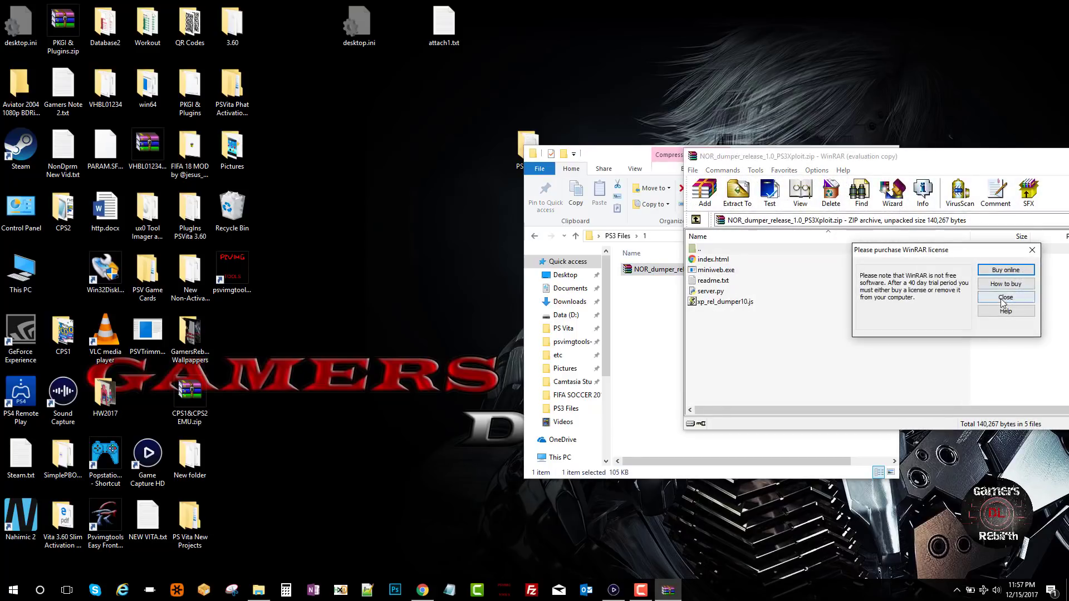
click(1004, 298)
click(667, 329)
drag(742, 162, 520, 166)
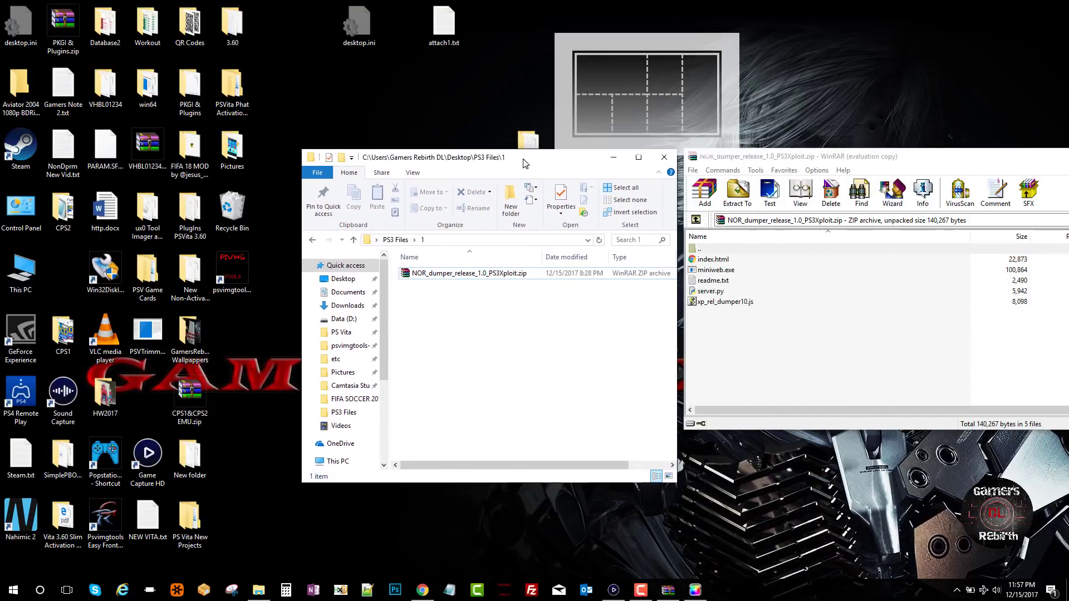
- Create a folder named NOR_dumper_release_1.0_PS3Xploit beside the zip file, reusing the archive's name
right_click(473, 273)
click(518, 507)
key(ctrl+c)
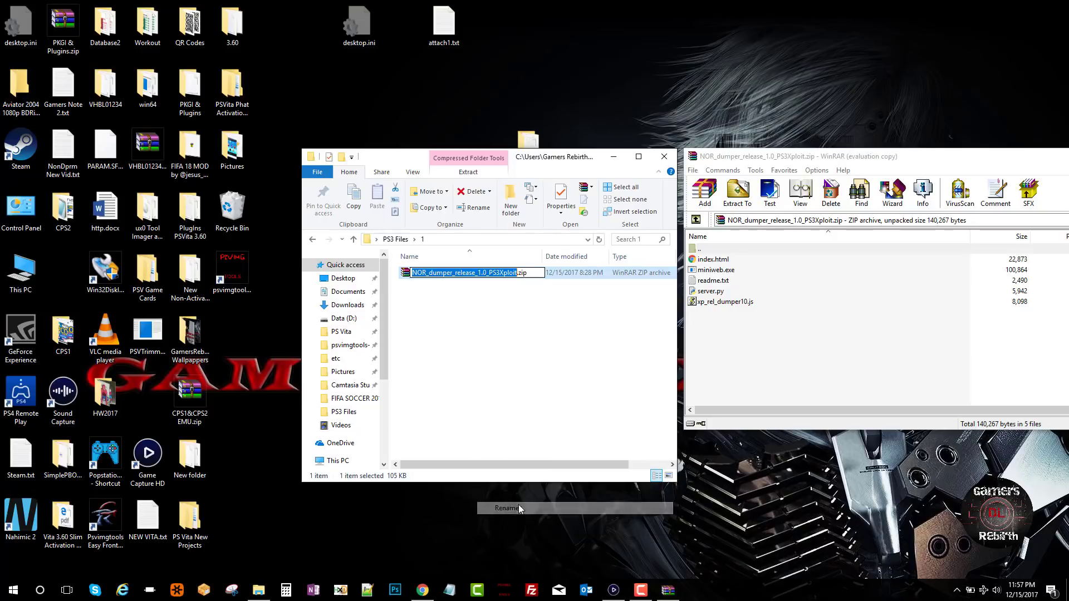
click(508, 363)
right_click(508, 363)
mouse_move(545, 494)
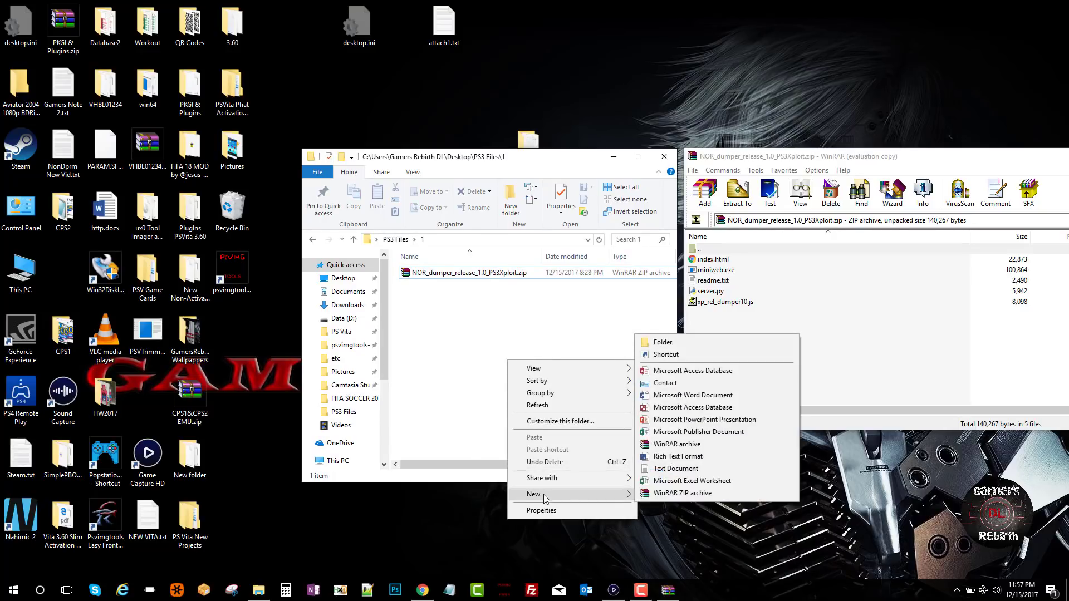
click(662, 343)
key(ctrl+v)
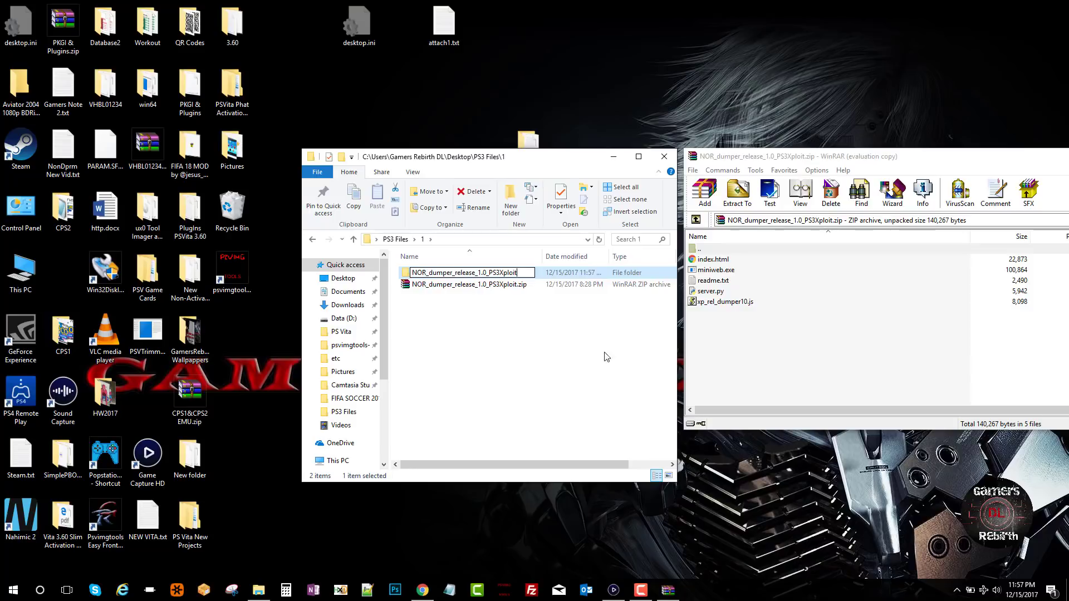
click(508, 363)
- Extract all files from the NOR dumper archive into the new folder and minimize the archive window
click(473, 273)
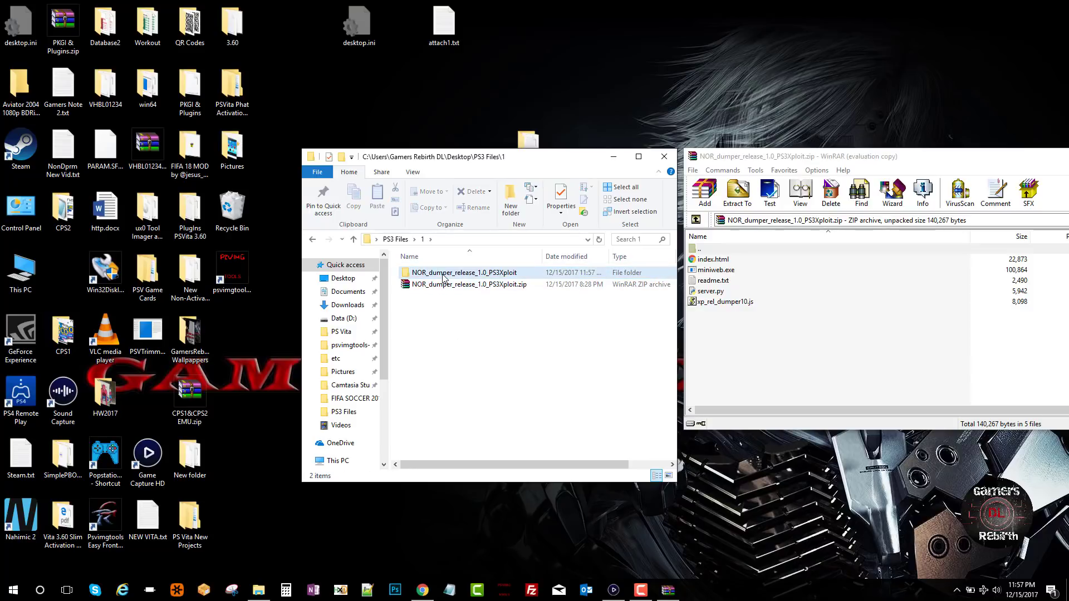
drag(721, 309, 515, 279)
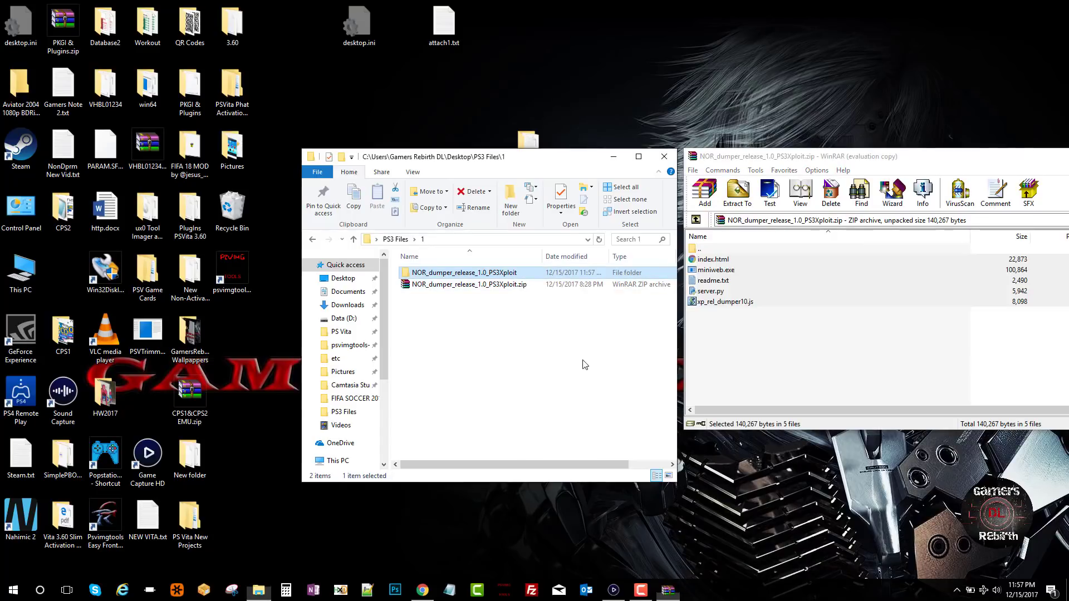
right_click(1019, 163)
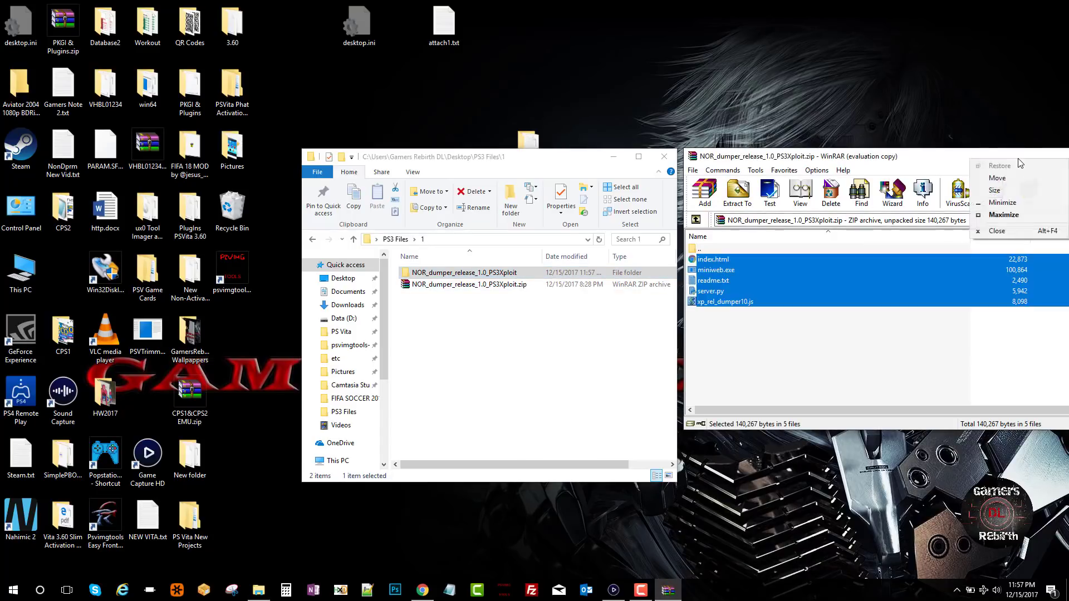
click(1002, 202)
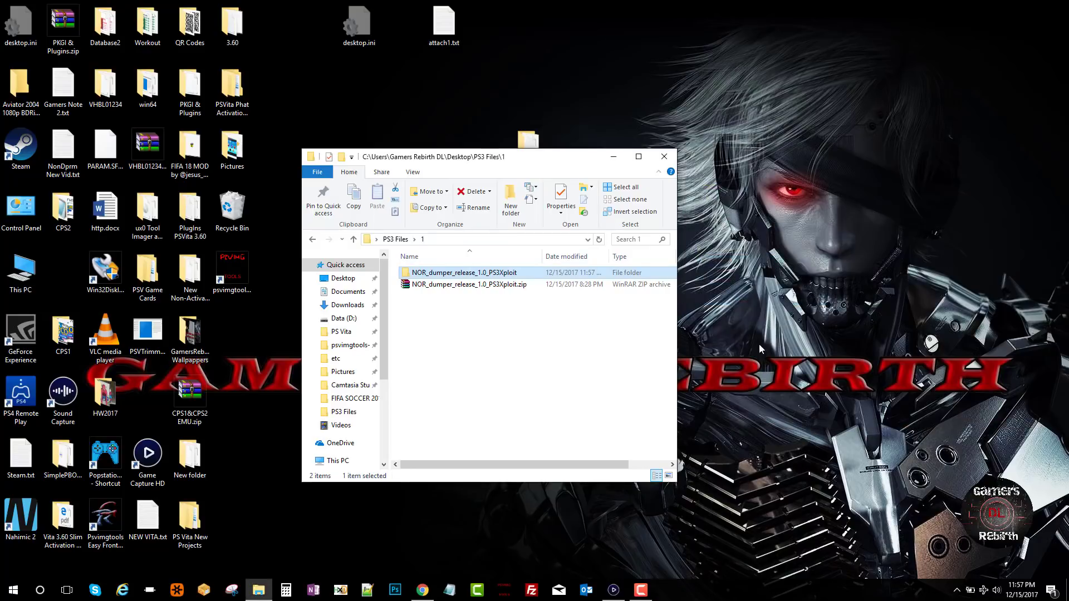
- Run miniweb.exe from the extracted folder, allow it through the firewall on private networks, and move its console window aside
double_click(493, 273)
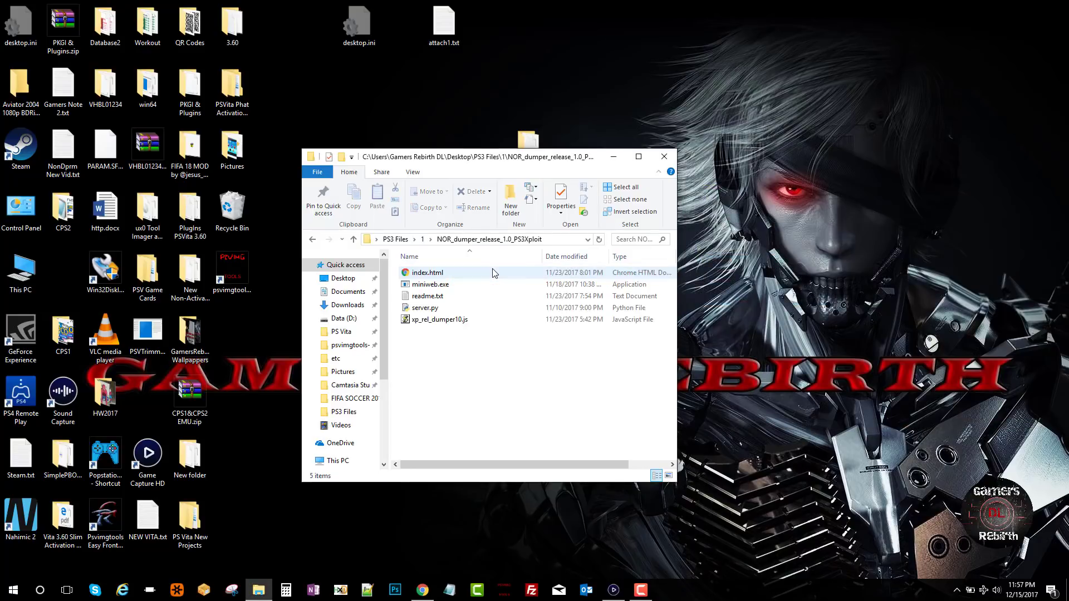
double_click(453, 286)
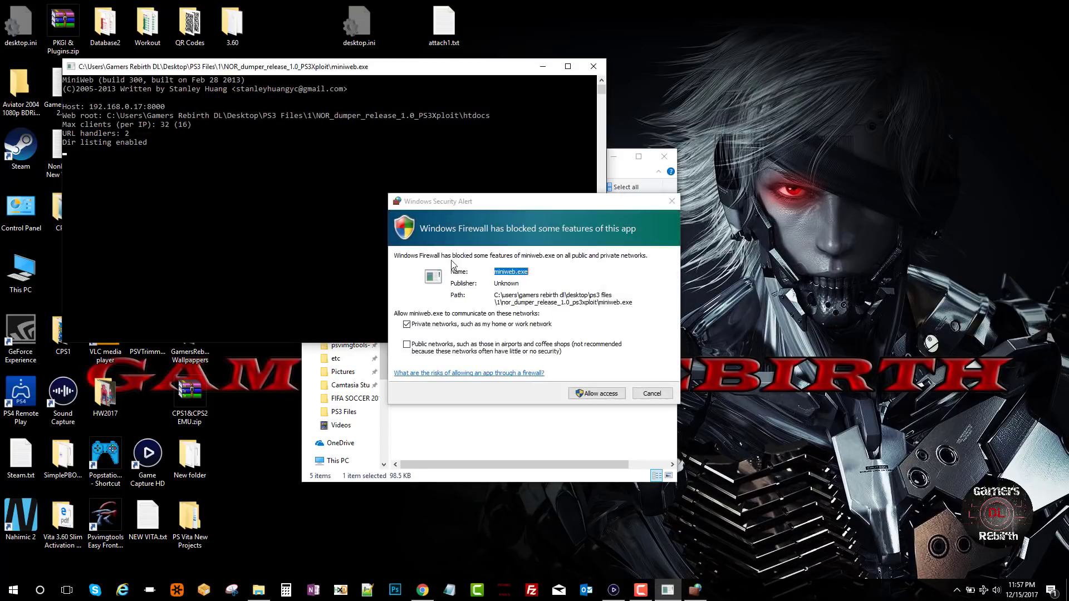
click(595, 395)
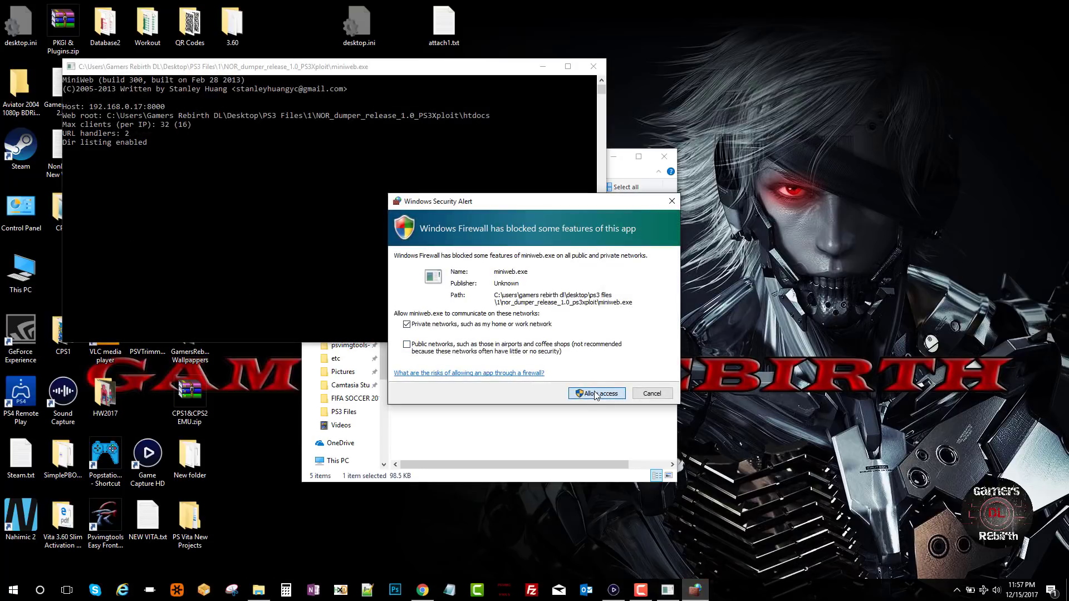
click(610, 394)
drag(469, 68, 1013, 25)
click(535, 417)
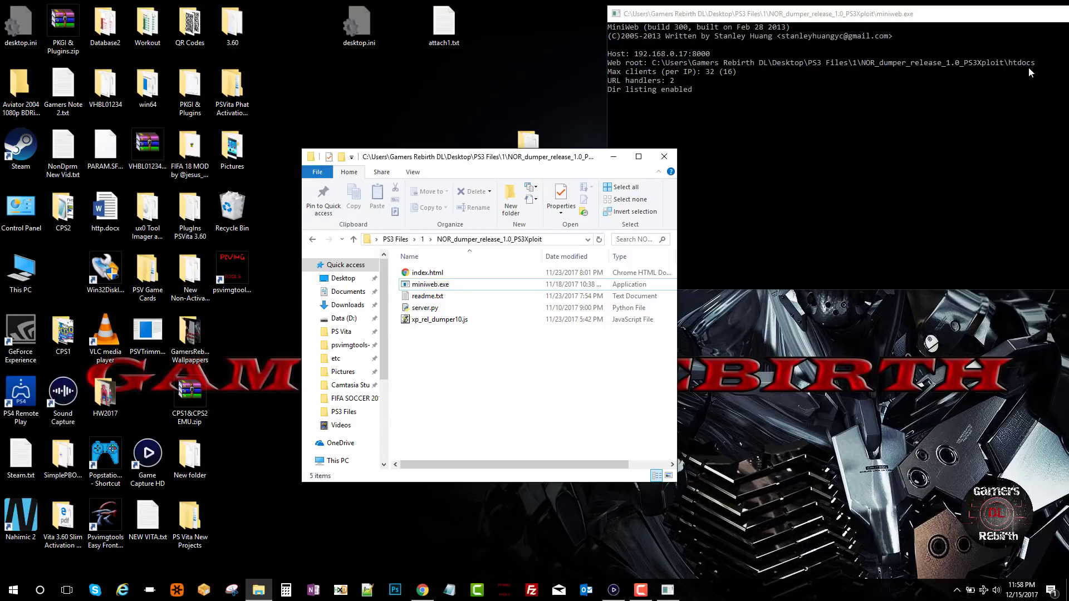
- Create an htdocs folder beside miniweb.exe and move index.html and xp_rel_dumper10.js into it
right_click(465, 373)
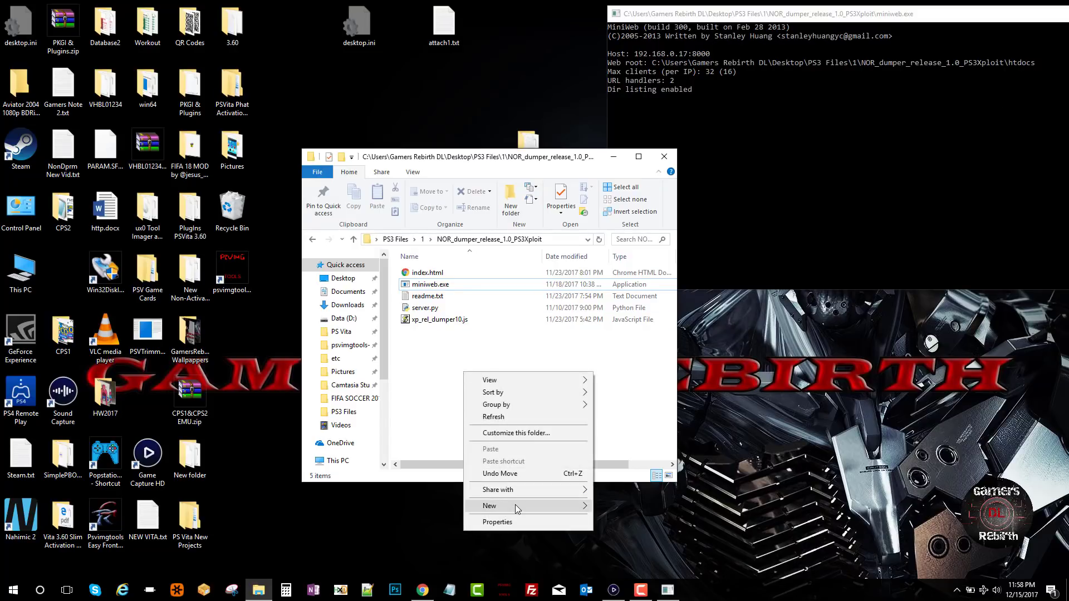
mouse_move(515, 504)
click(615, 352)
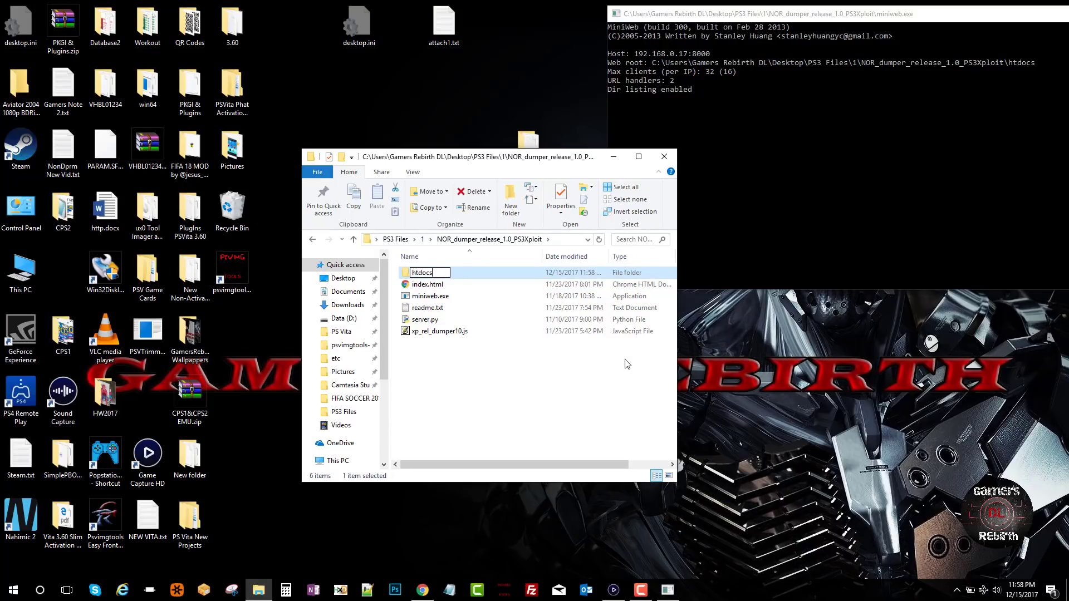
key(Return)
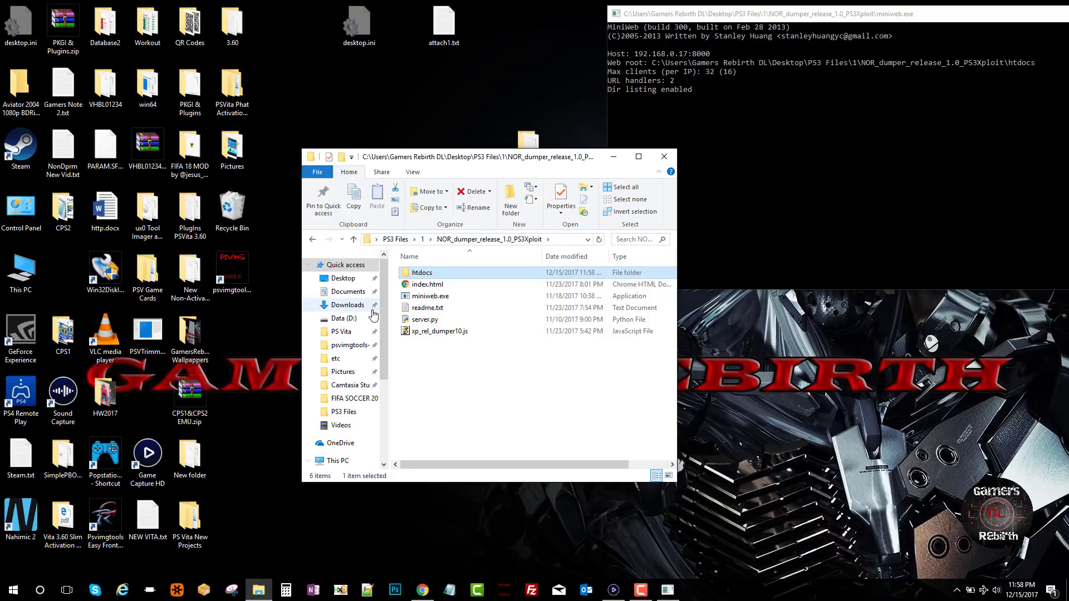
click(460, 286)
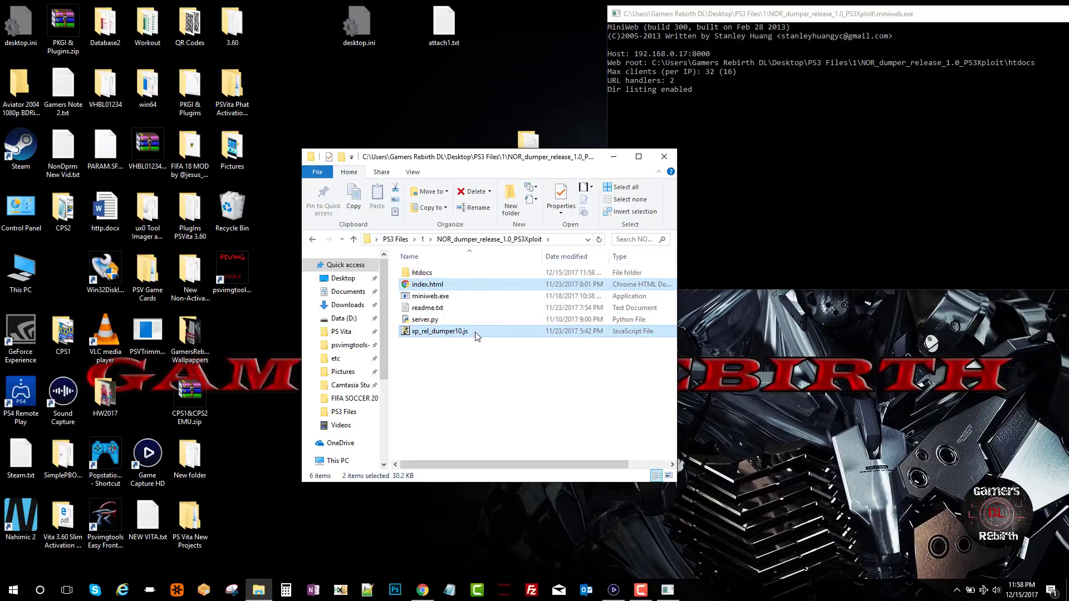
drag(476, 336, 452, 273)
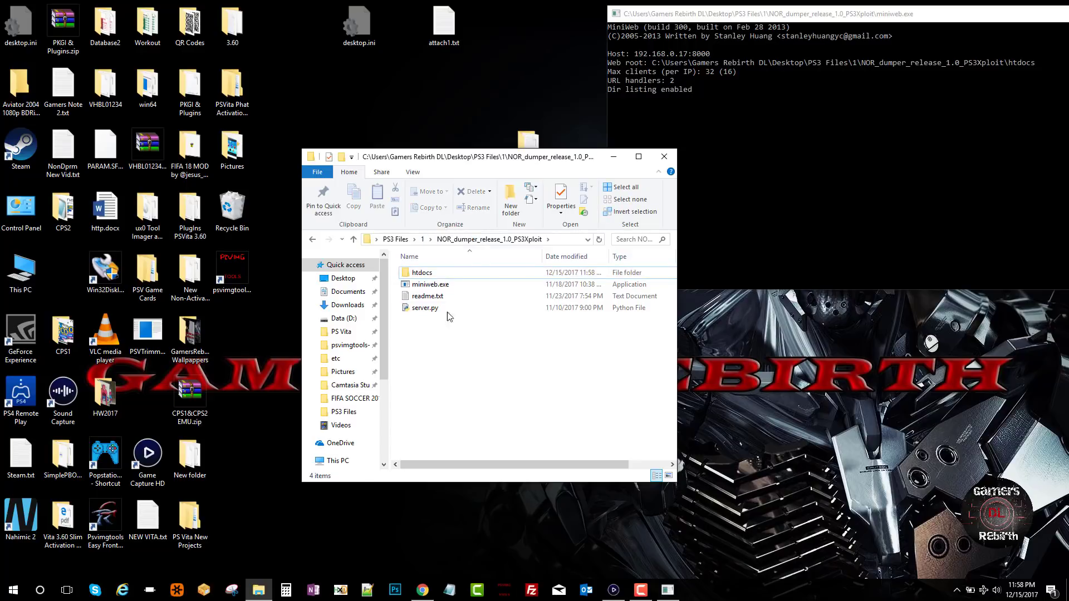
- Open readme.txt and review the usage tips and the numbered steps for dumping the NOR flash memory
double_click(432, 295)
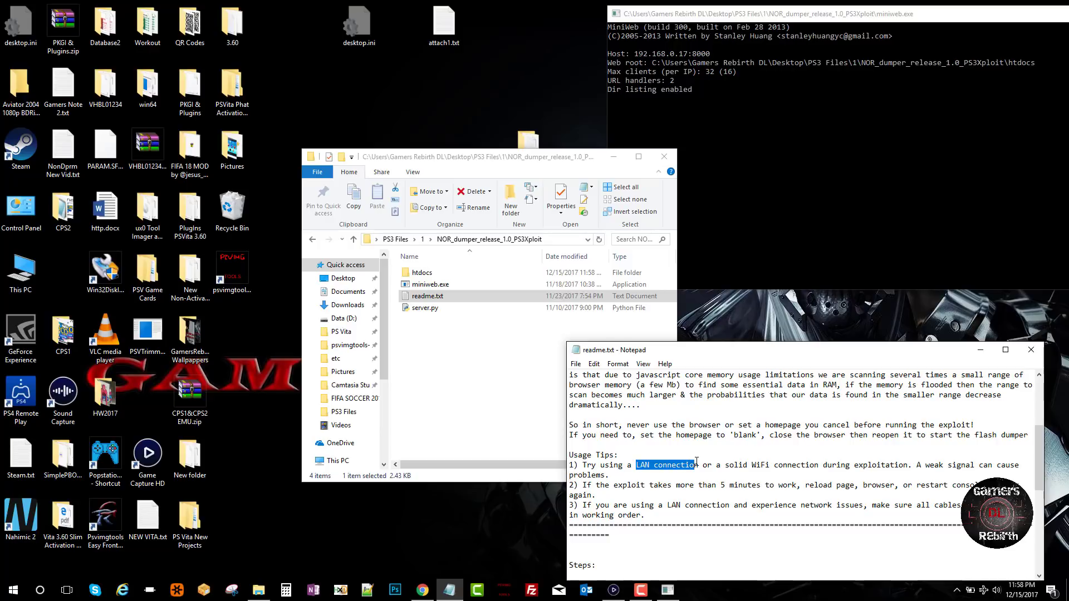
click(698, 464)
scroll(662, 493, down, 1)
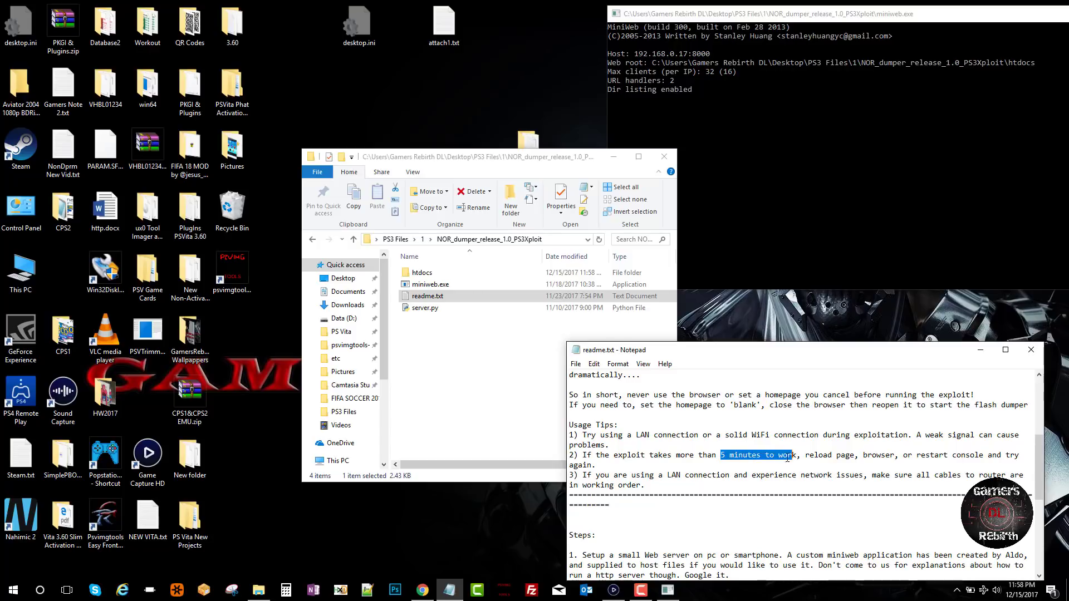
scroll(759, 471, down, 1)
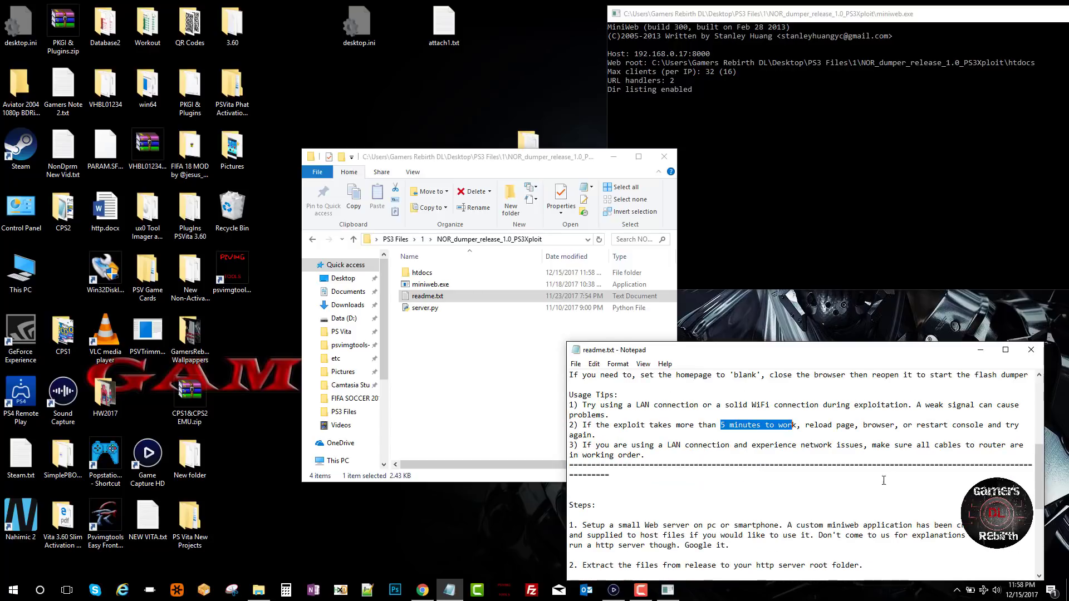
scroll(802, 501, down, 2)
scroll(796, 495, down, 3)
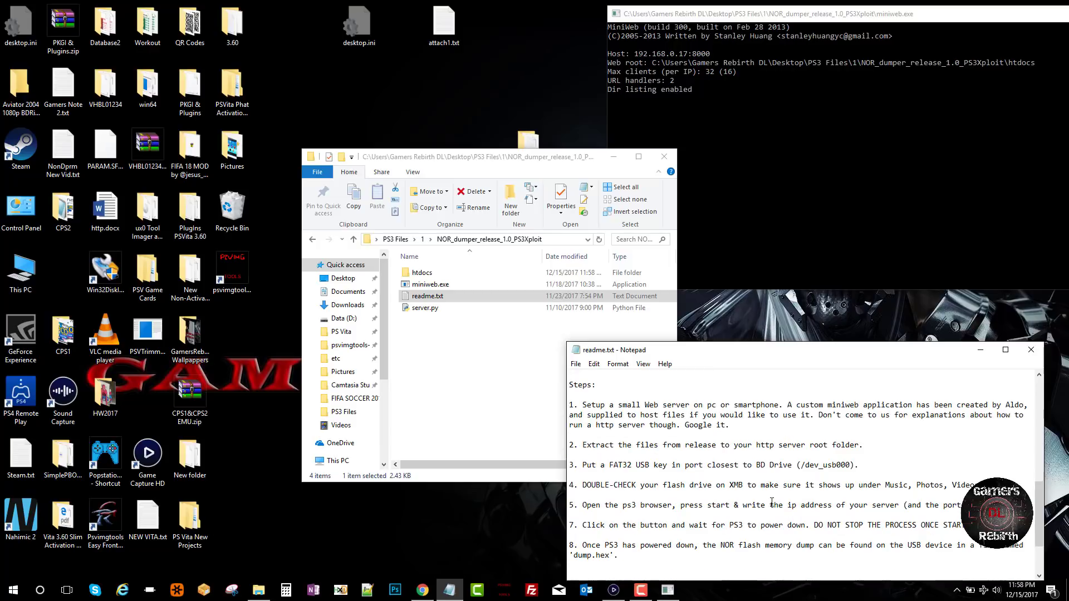
scroll(772, 502, down, 1)
scroll(772, 503, up, 1)
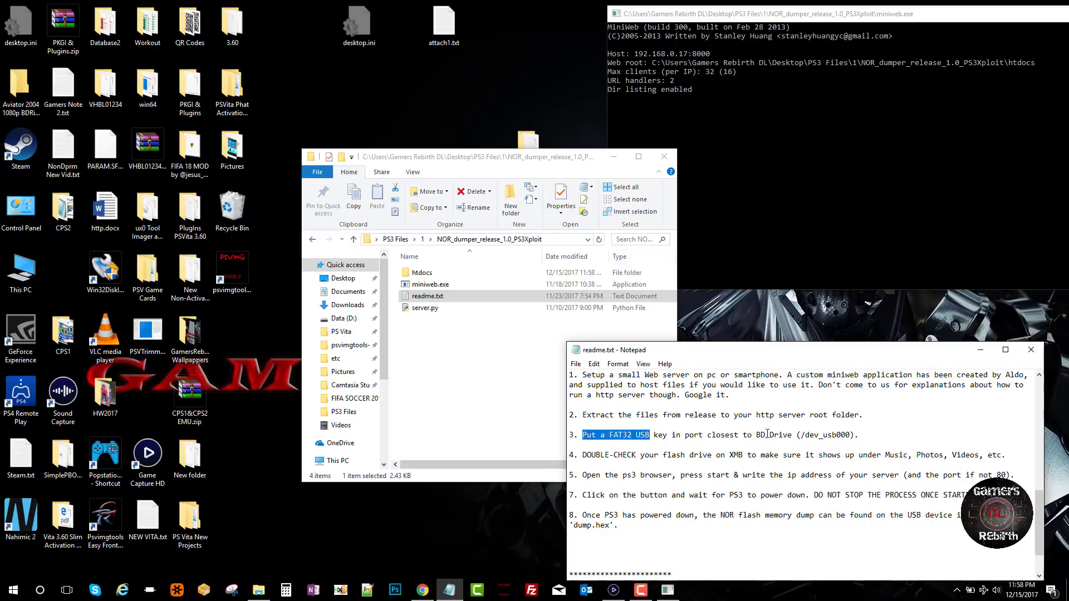
drag(757, 438, 778, 437)
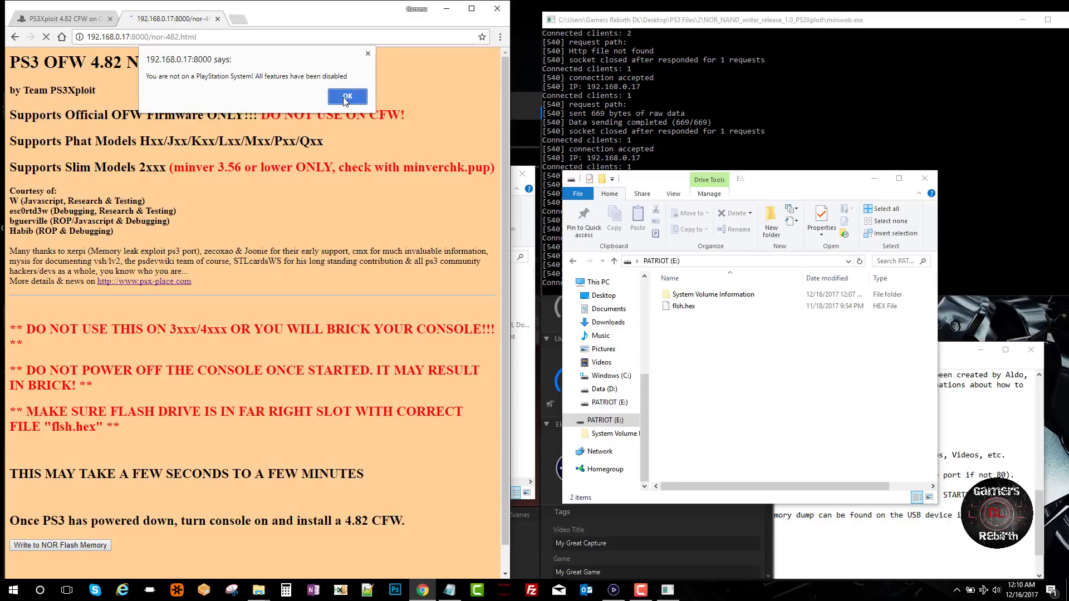
- Dismiss the web page's non-PlayStation alert and show the Game Capture preview of the console in full screen
click(346, 98)
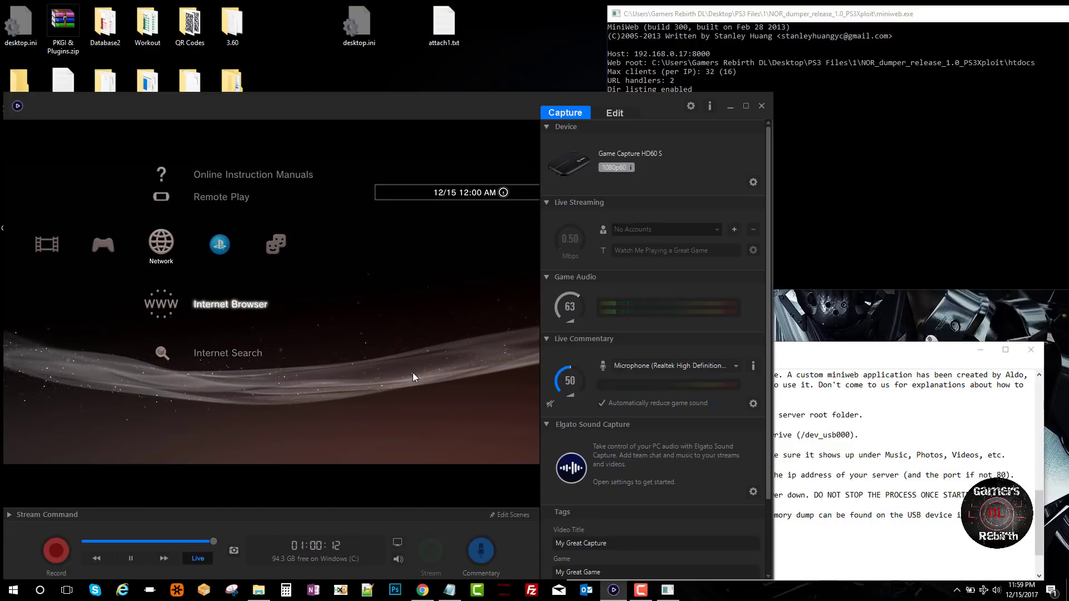
click(745, 107)
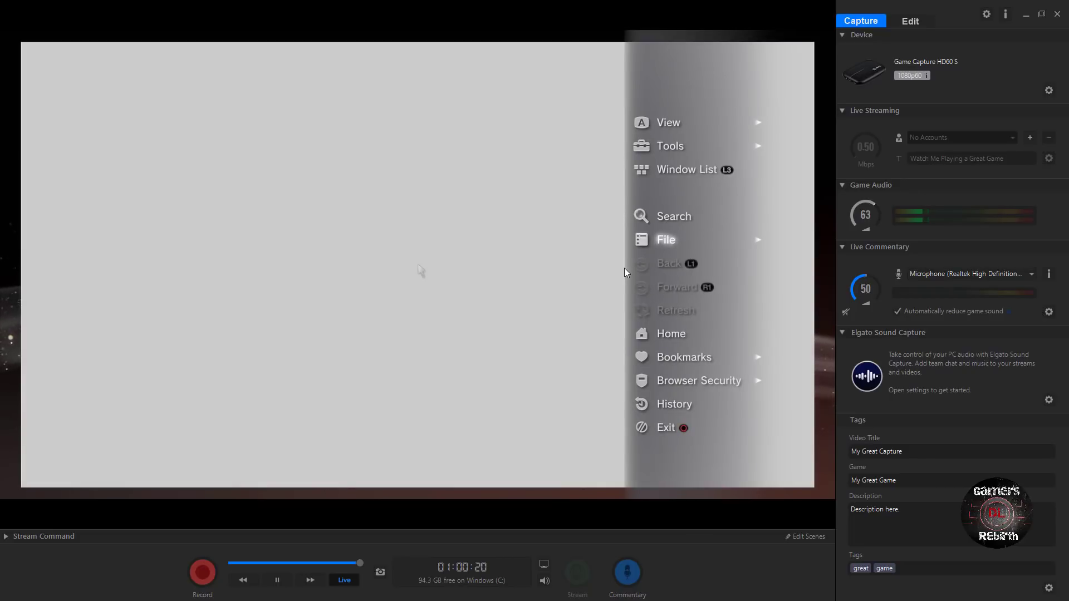
double_click(623, 269)
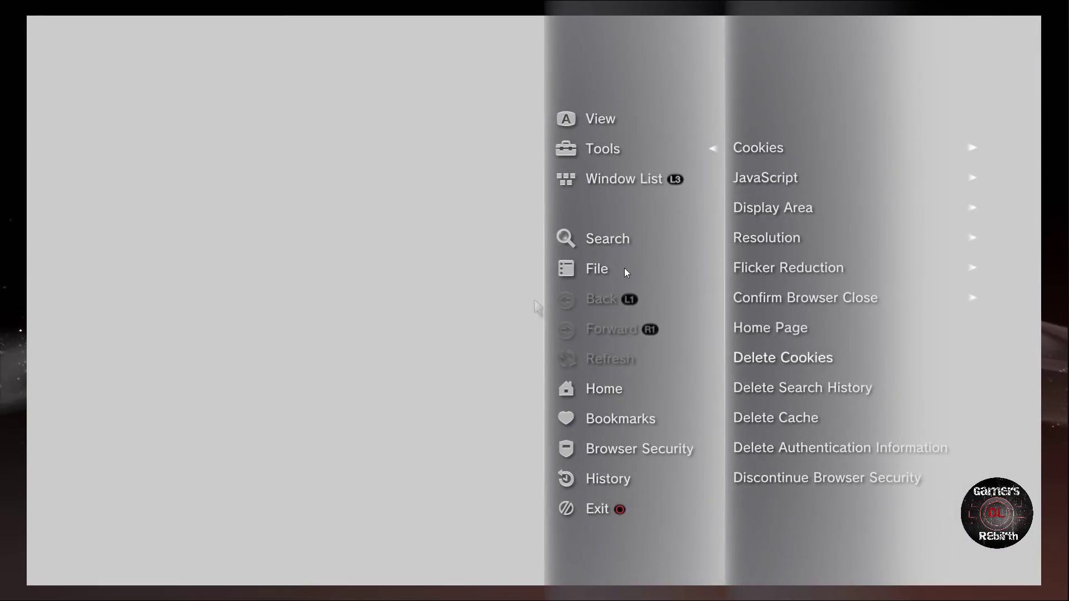
- Delete all cookies in the PS3 Internet Browser and confirm the deletion
key(Left)
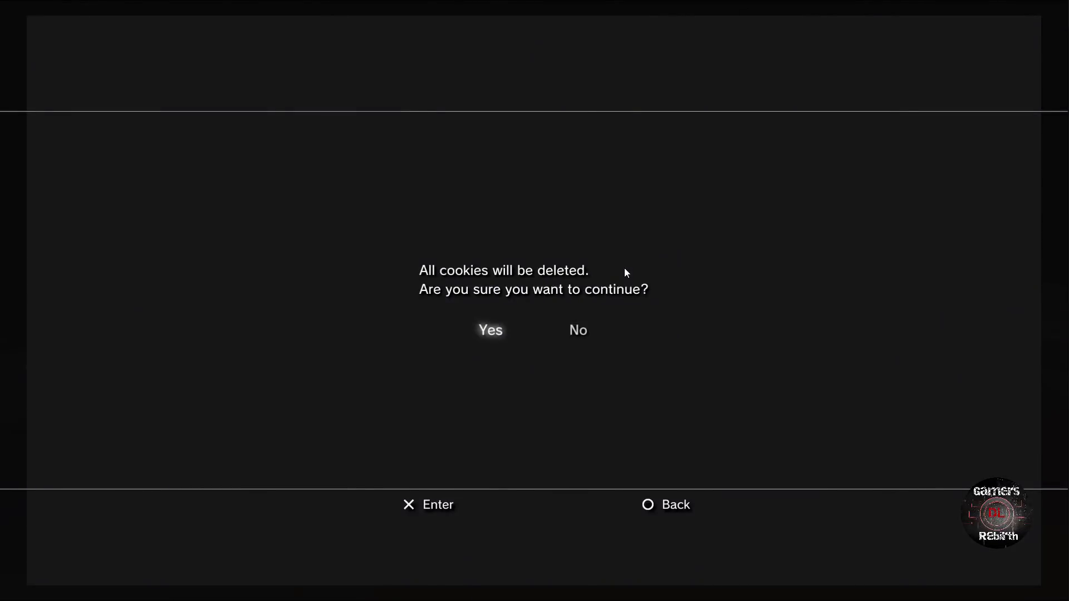
key(Return)
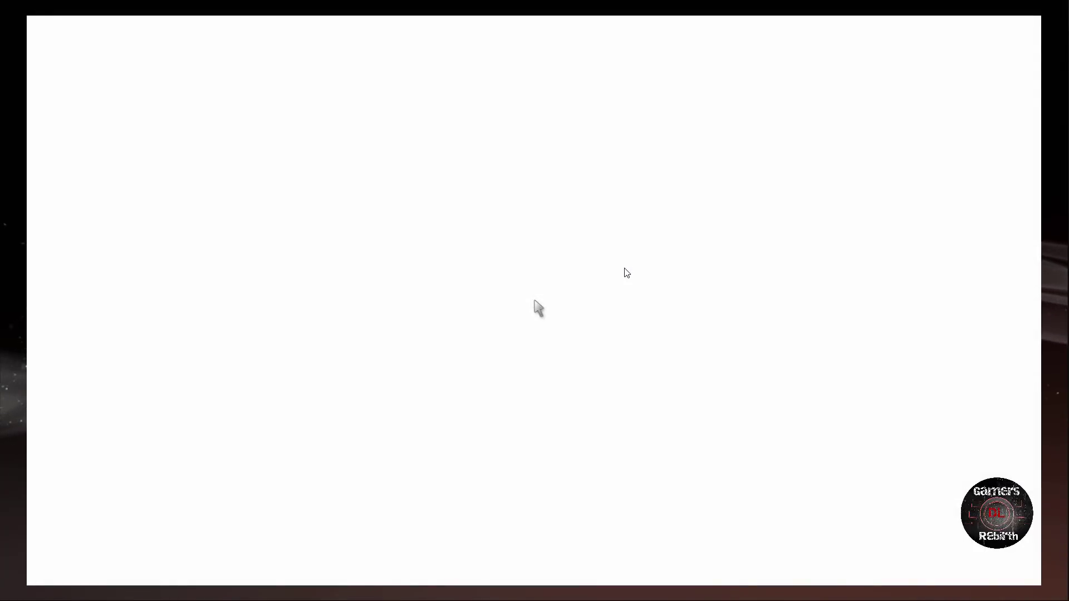
- Open the PS3 browser's Address Entry and clear the existing address
key(Menu)
key(Down)
key(Right)
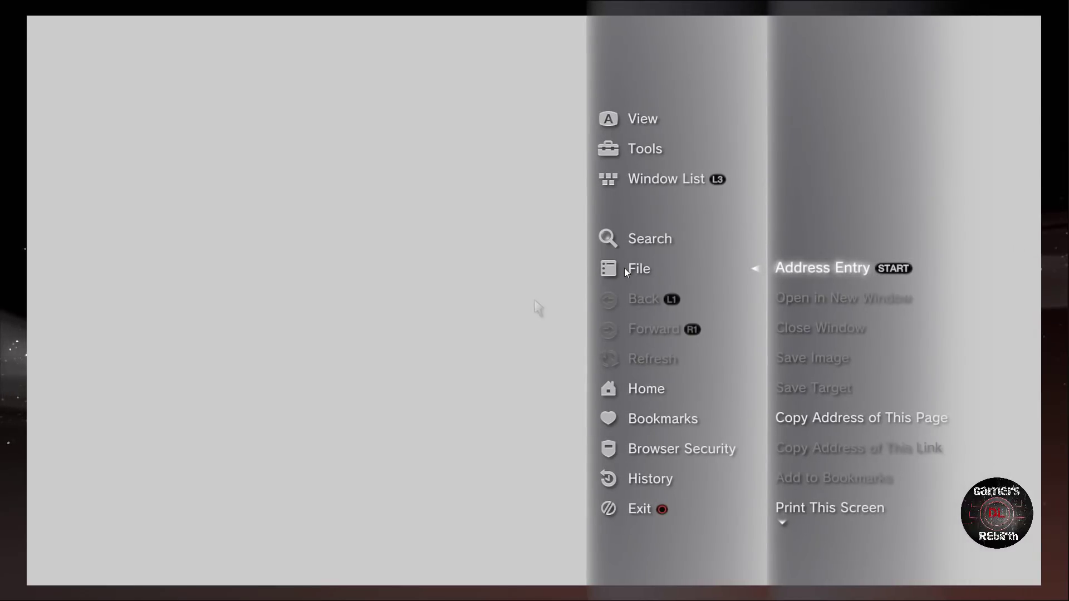
key(Menu)
key(BackSpace)
key(BackSpace)
key(BackSpace)
key(BackSpace)
key(BackSpace)
key(BackSpace)
key(BackSpace)
key(BackSpace)
key(BackSpace)
key(BackSpace)
key(BackSpace)
key(Up)
key(Up)
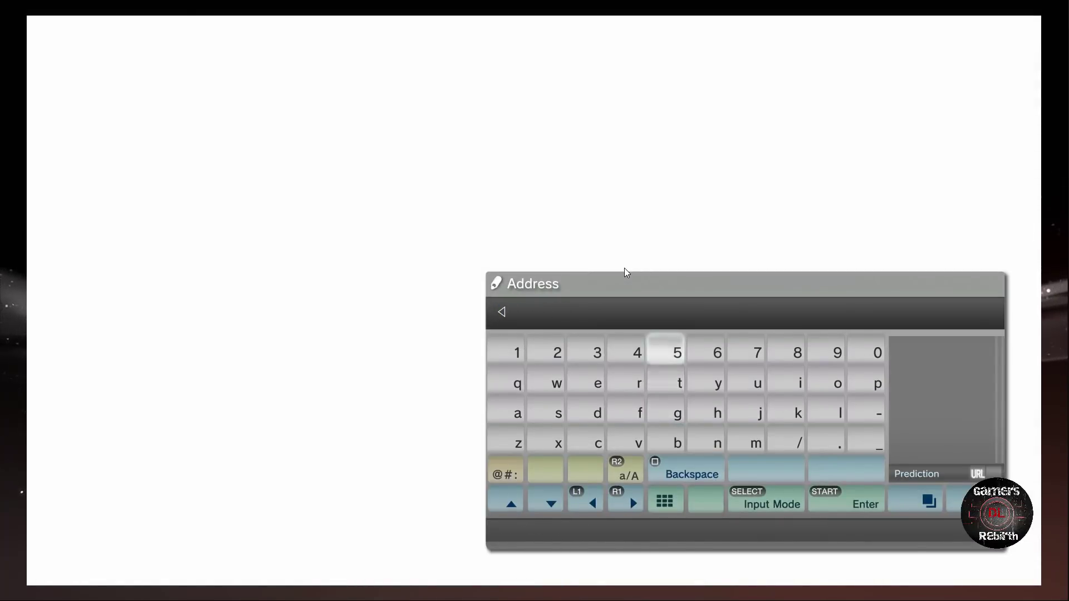
- Enter the web server address 192.168.0.17:8000 using the suggested entry, and leave the full-screen preview
key(Left)
key(Left)
key(Left)
key(Left)
key(Return)
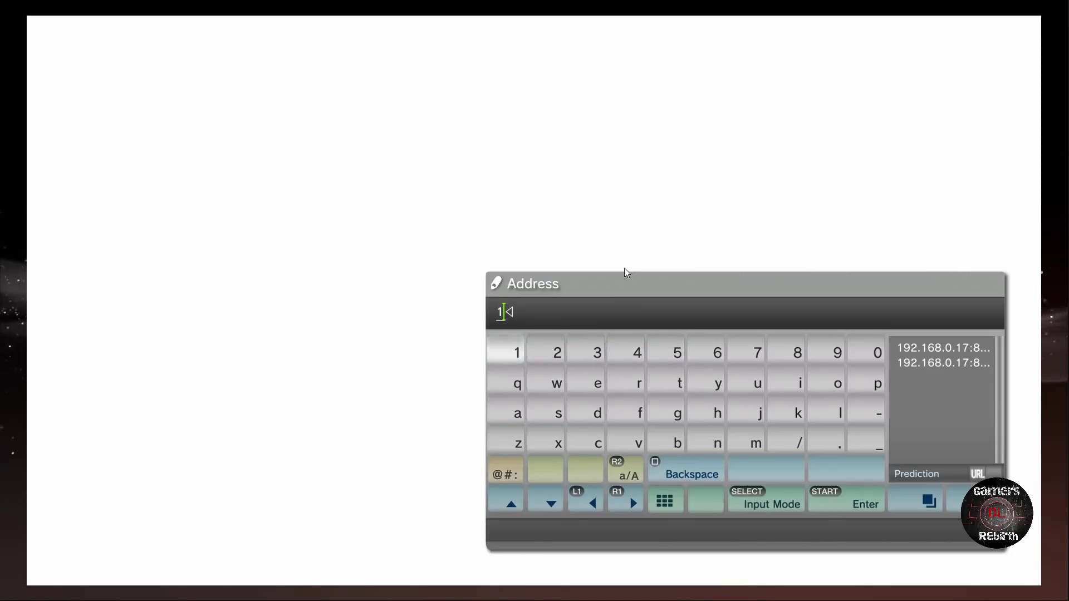
key(Left)
key(Return)
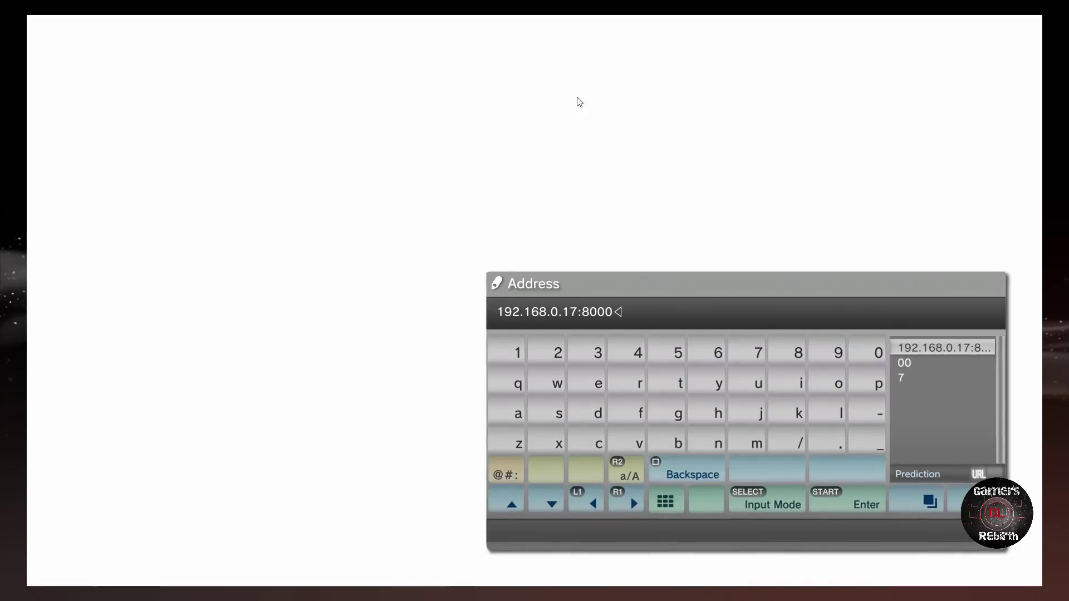
key(Escape)
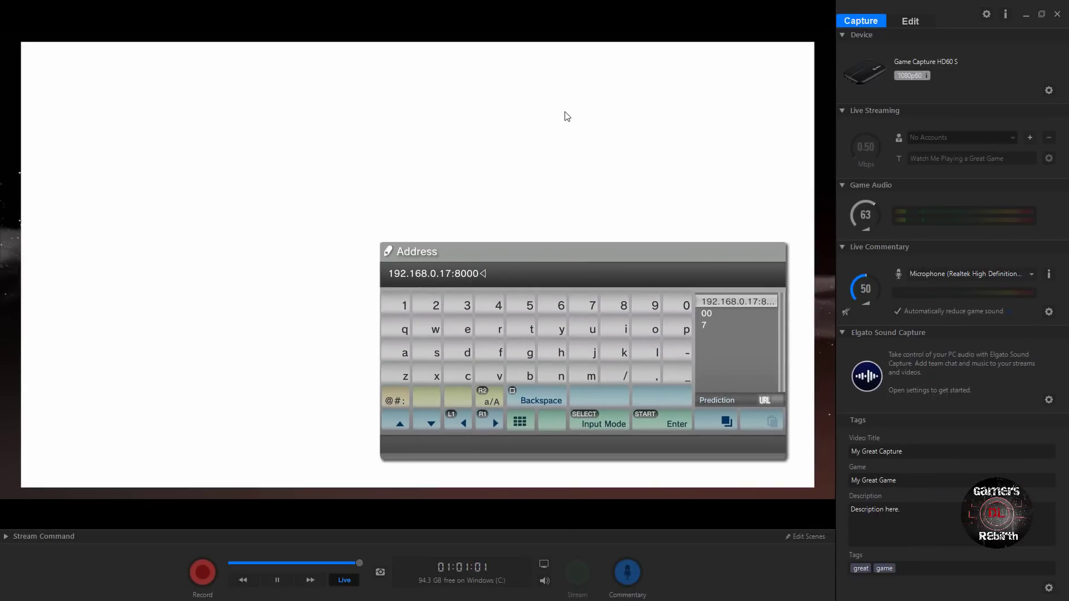
- Shrink the Game Capture window to check the web server console, and enlarge the PS3 preview again
click(1041, 14)
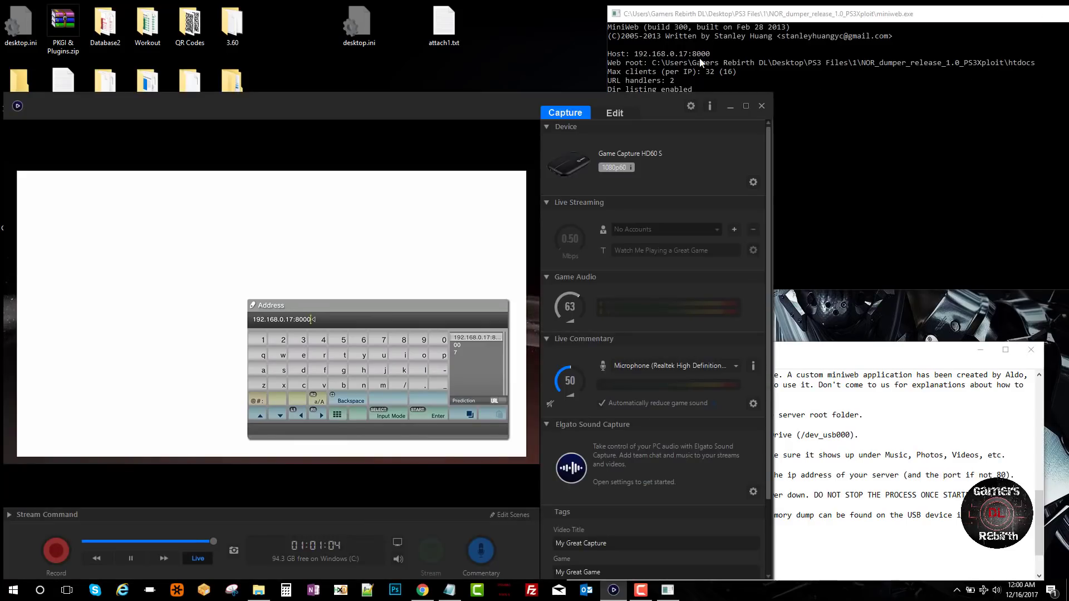
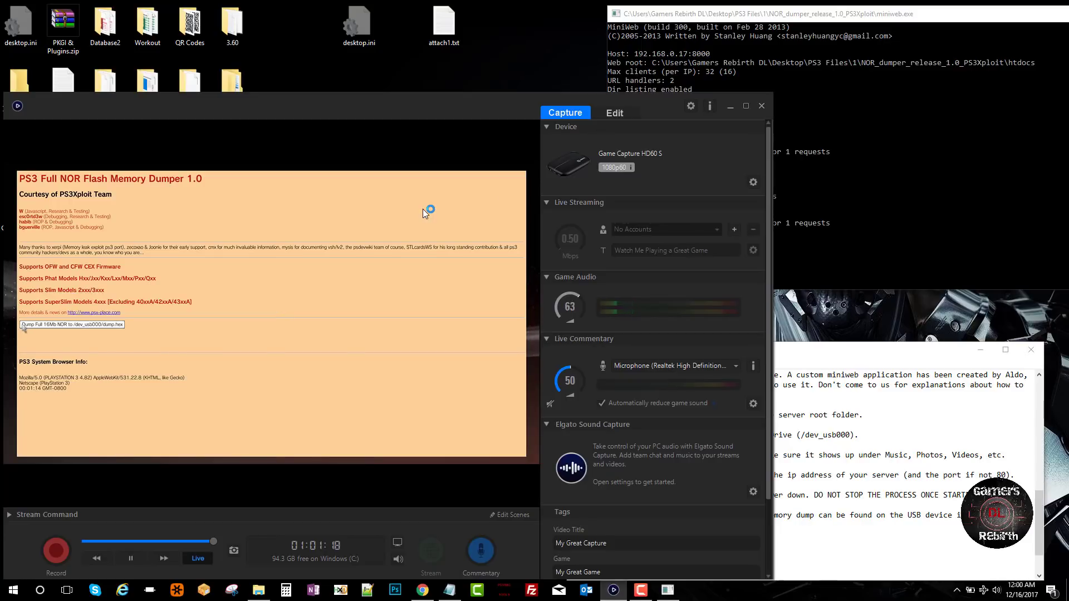
click(746, 106)
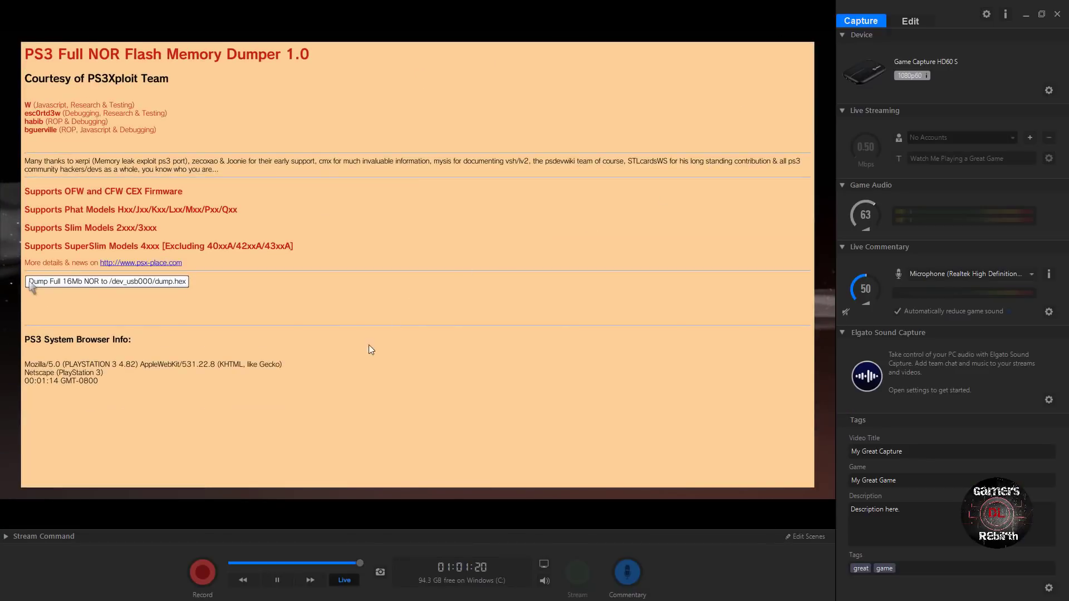
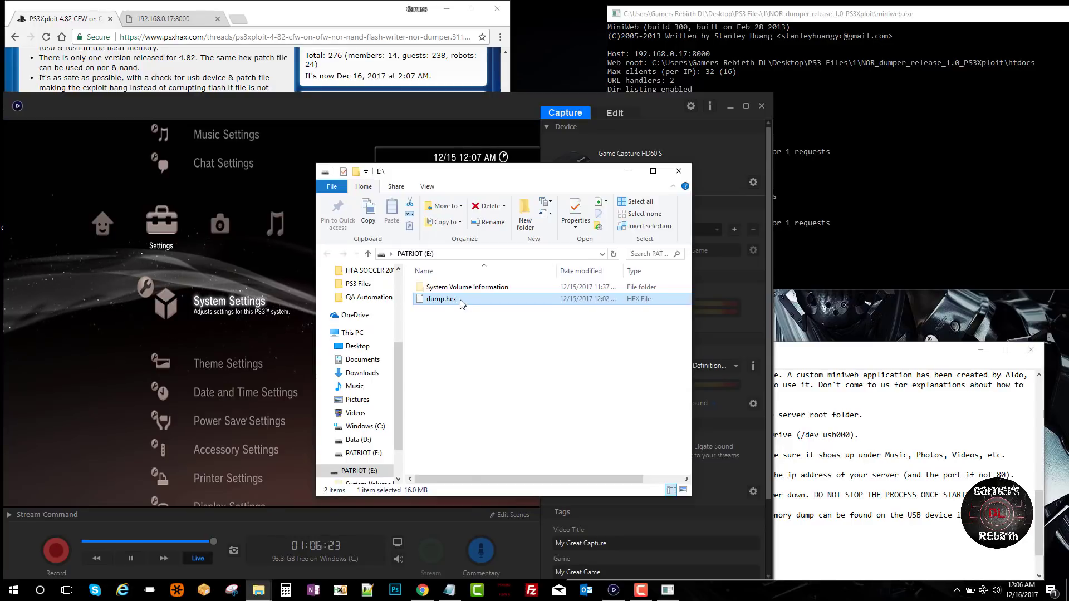
- Copy dump.hex from the PATRIOT (E:) USB drive into the PS3 Files folder
right_click(461, 301)
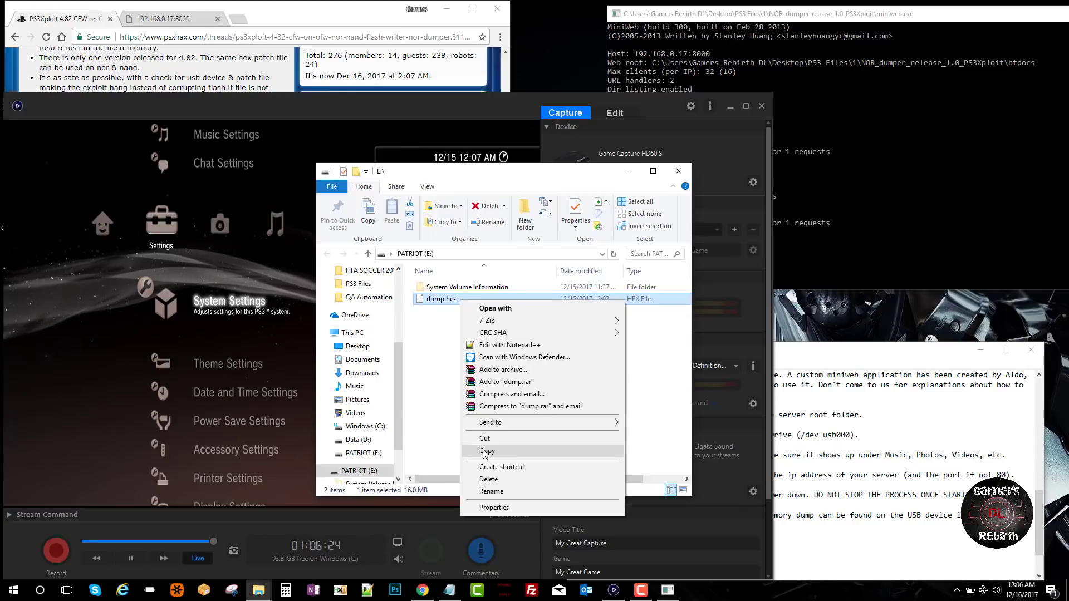
key(Escape)
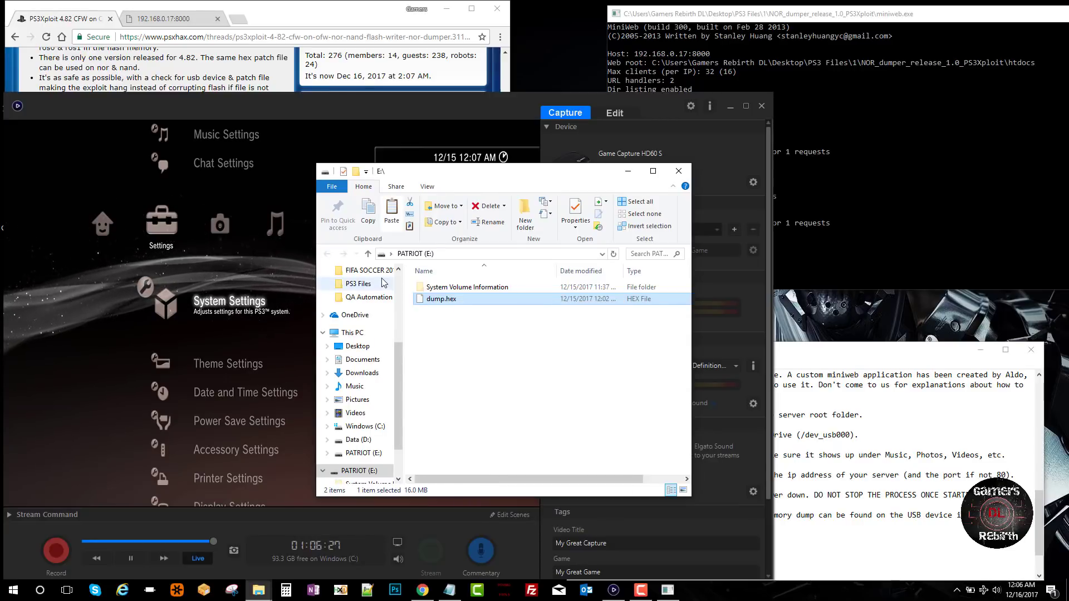
key(ctrl+w)
right_click(491, 370)
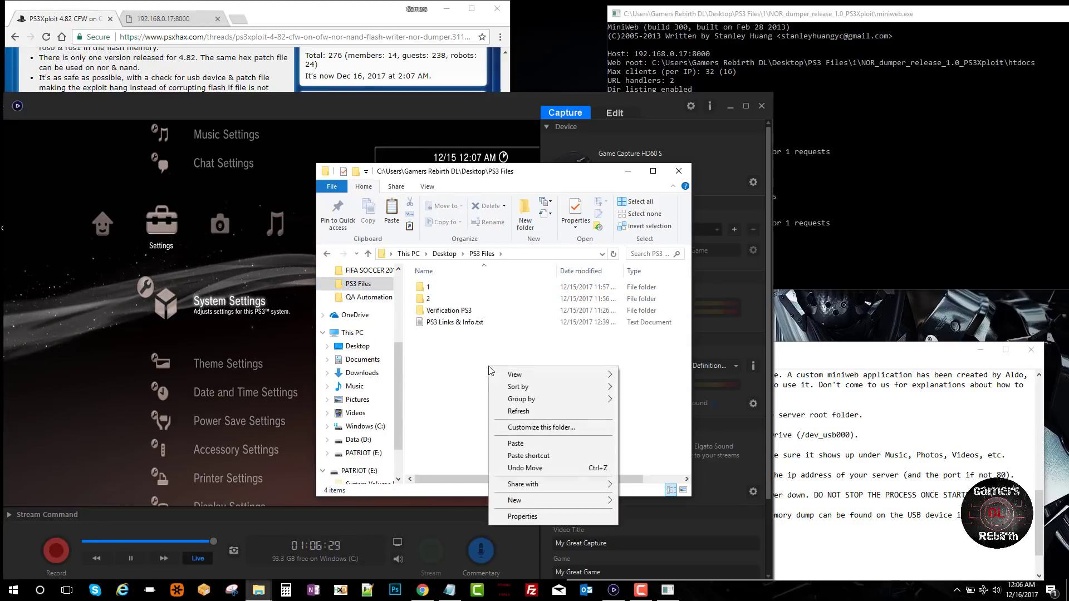
click(520, 443)
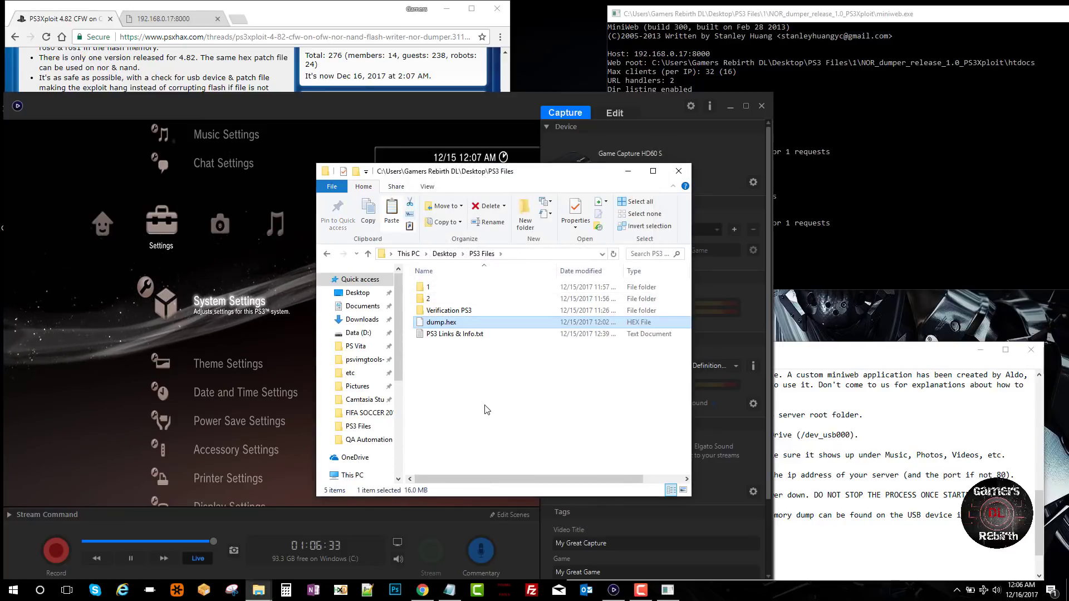
- Bring the exploit's instruction page into view and open the PATRIOT (E:) drive in the other file window
click(226, 70)
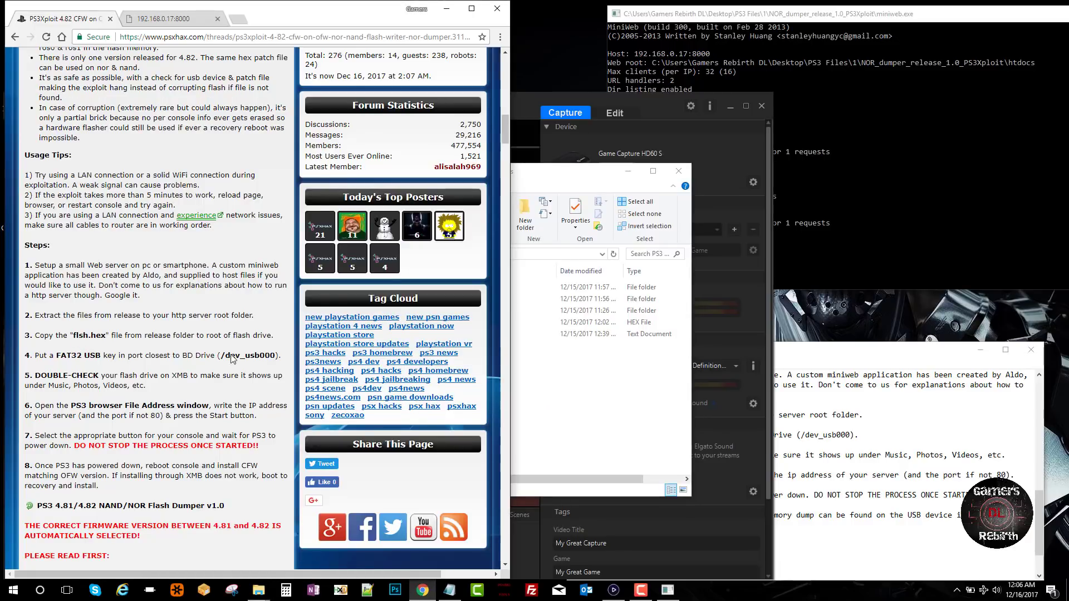
click(548, 381)
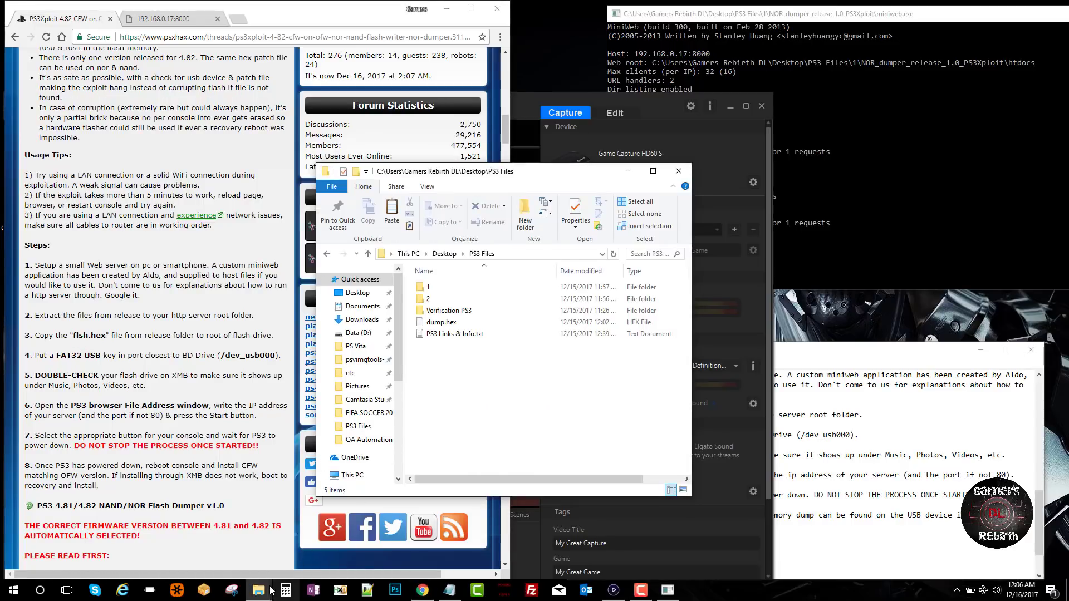
mouse_move(269, 596)
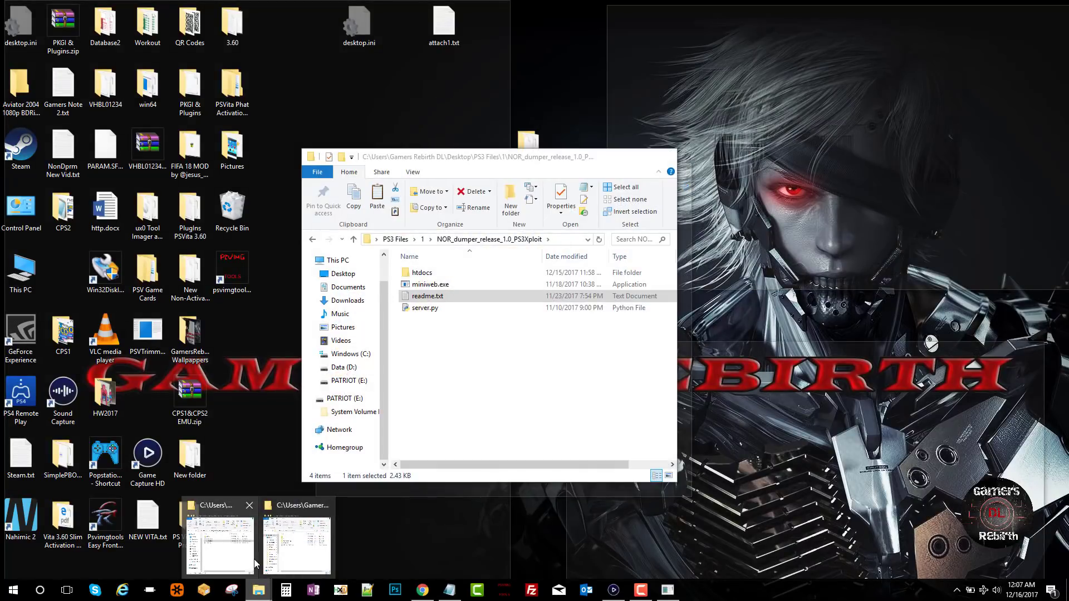
click(255, 557)
click(354, 398)
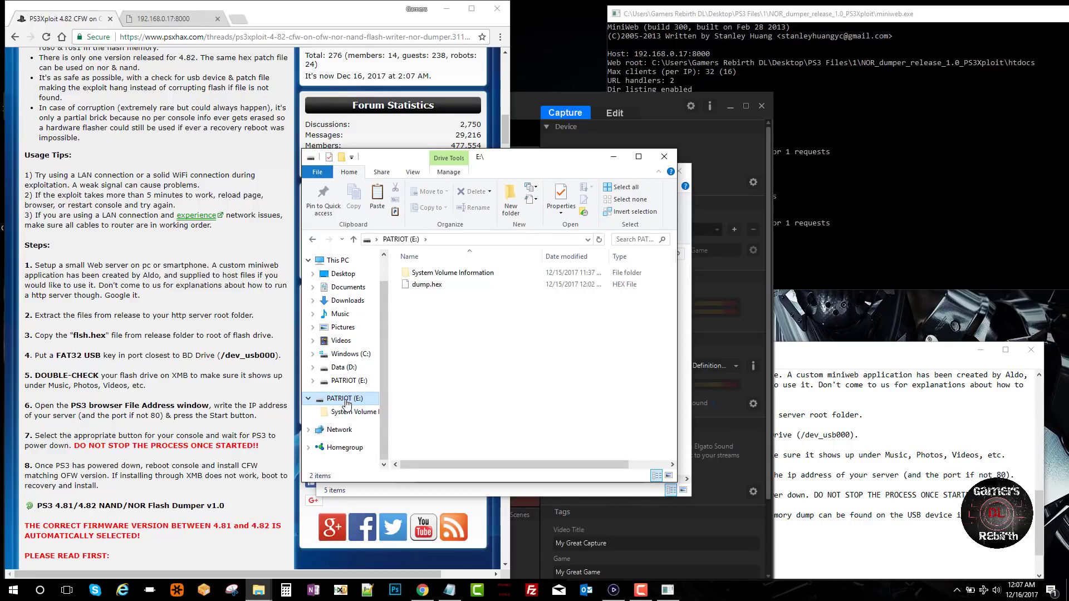
- Quick-format the PATRIOT (E:) USB drive as FAT32 with 32 kilobyte allocation units, and close the format dialog
right_click(345, 400)
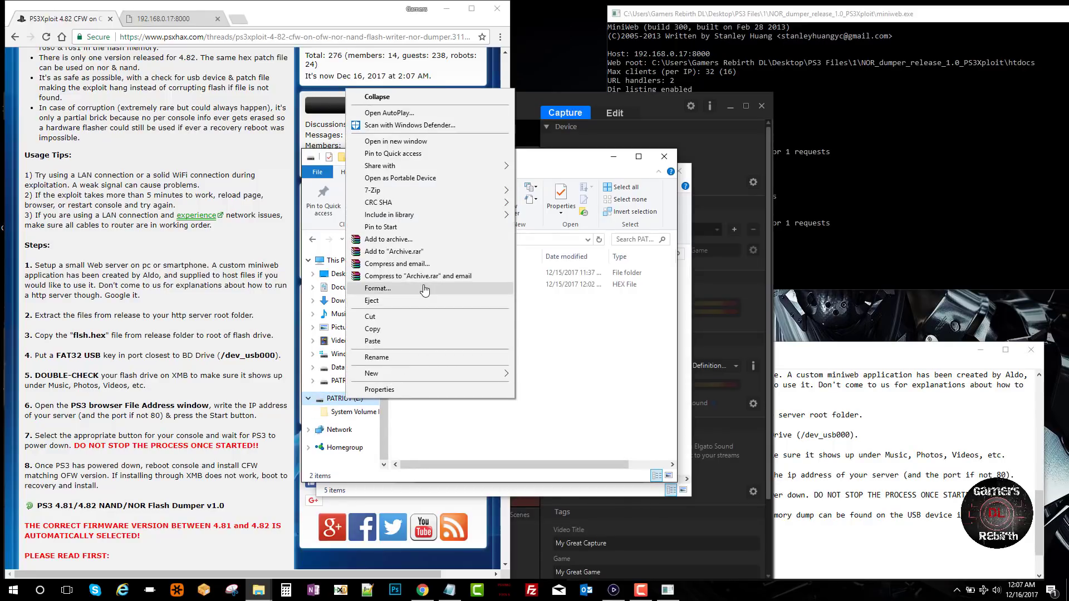
click(389, 288)
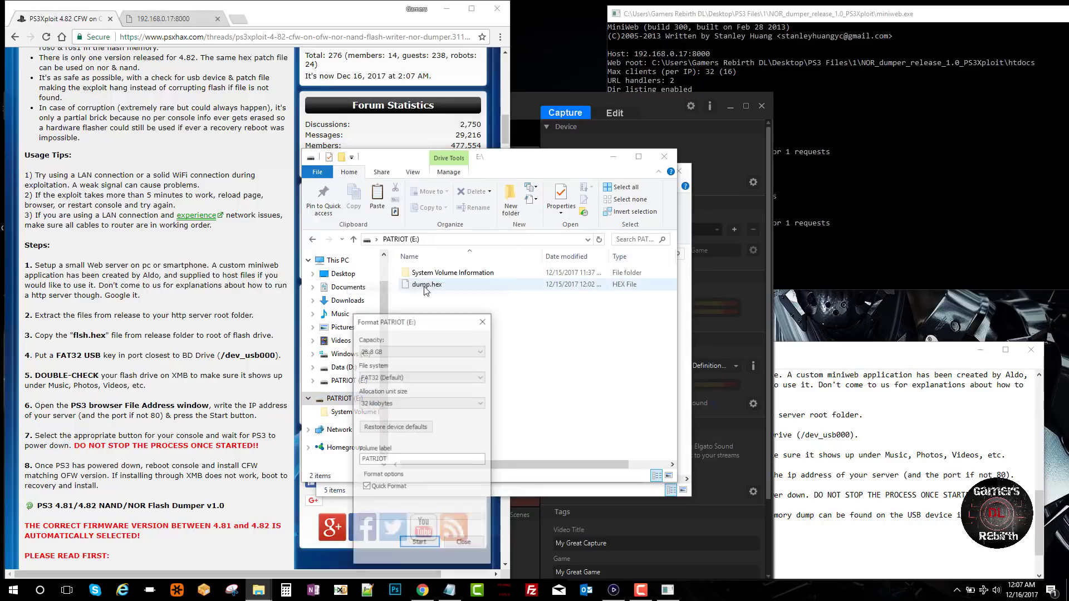
click(418, 544)
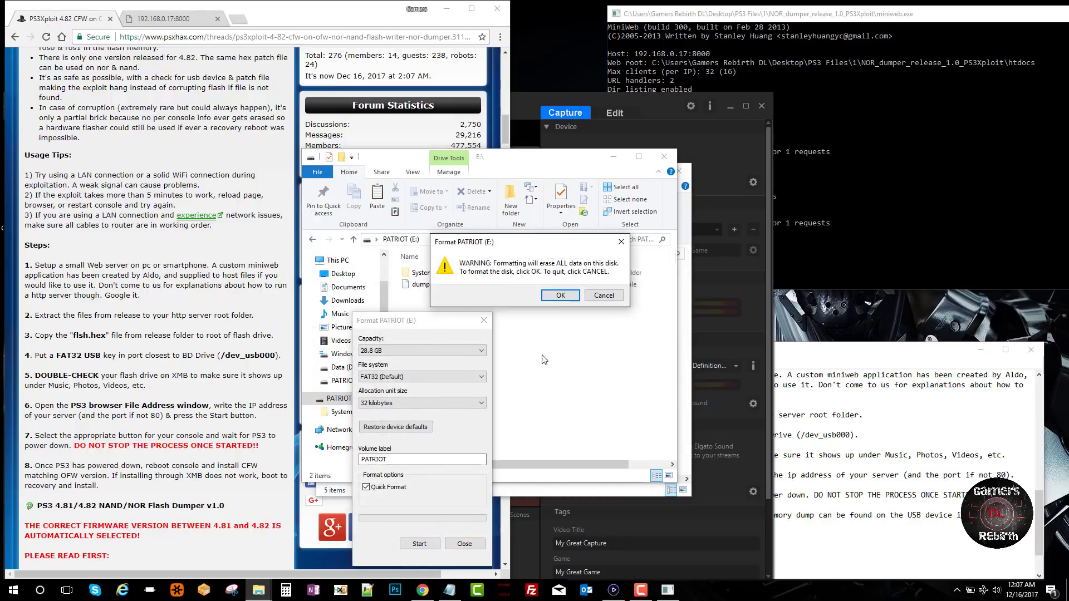
click(560, 295)
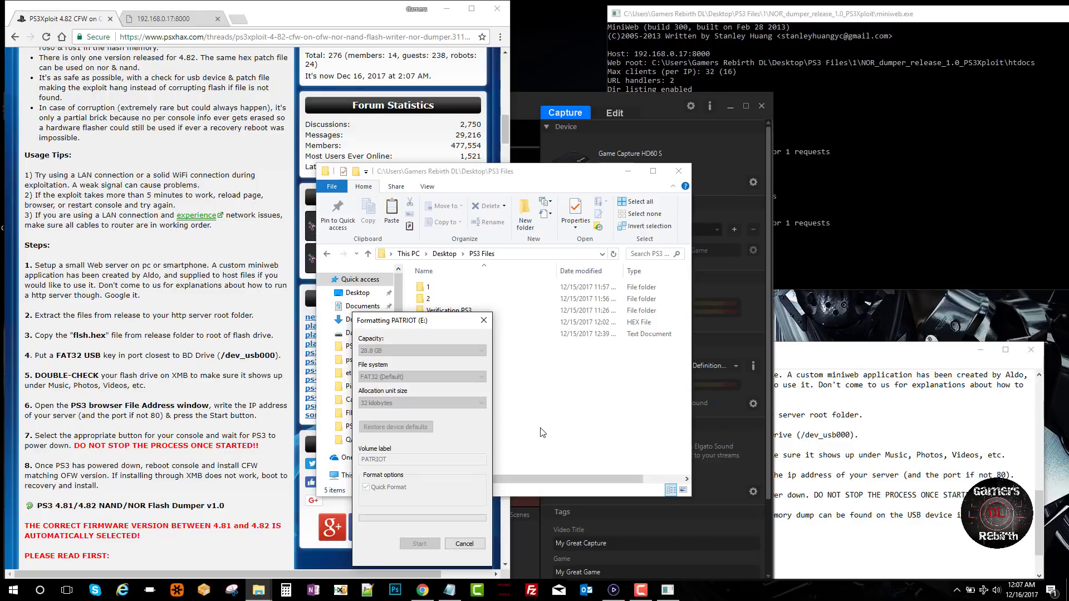
click(640, 384)
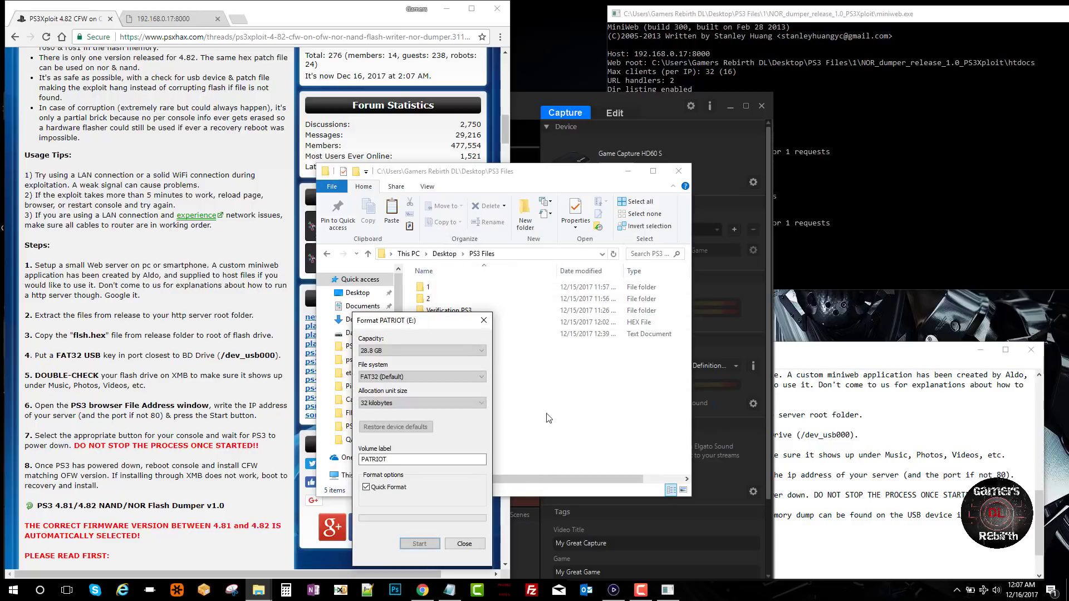
click(482, 321)
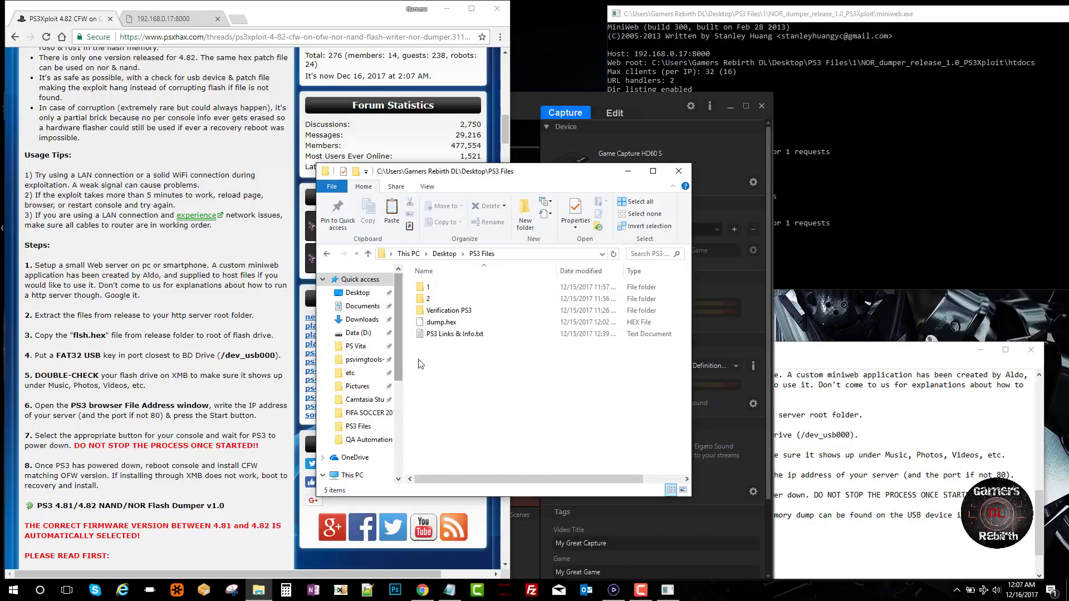
- Open NOR_NAND_writer_release_1.0_PS3Xploit.zip from folder 2 of PS3 Files and dismiss the WinRAR licence reminder
click(455, 301)
double_click(455, 304)
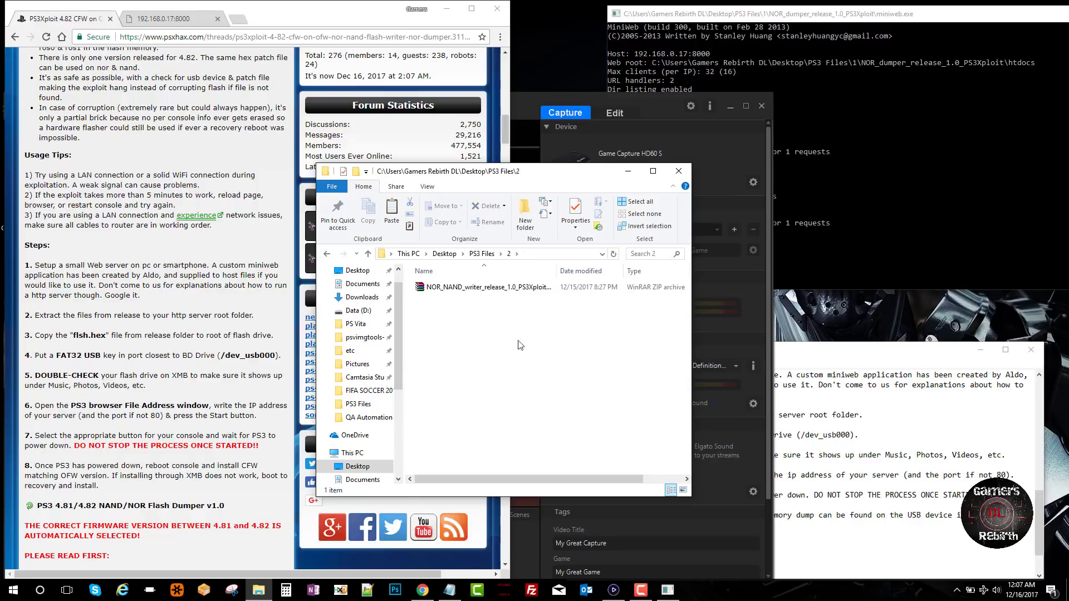
click(502, 294)
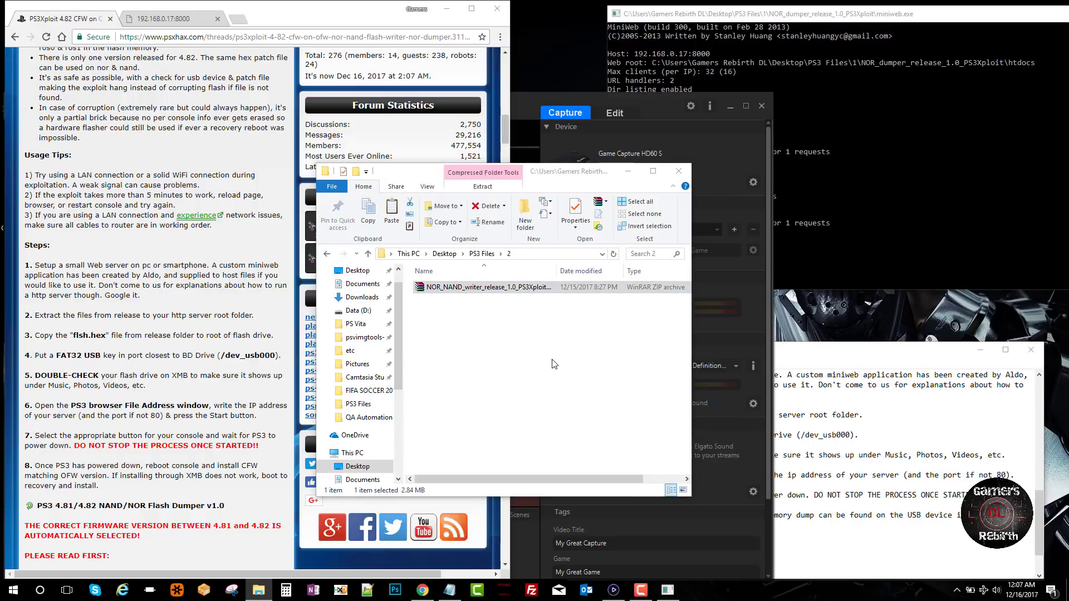
key(Return)
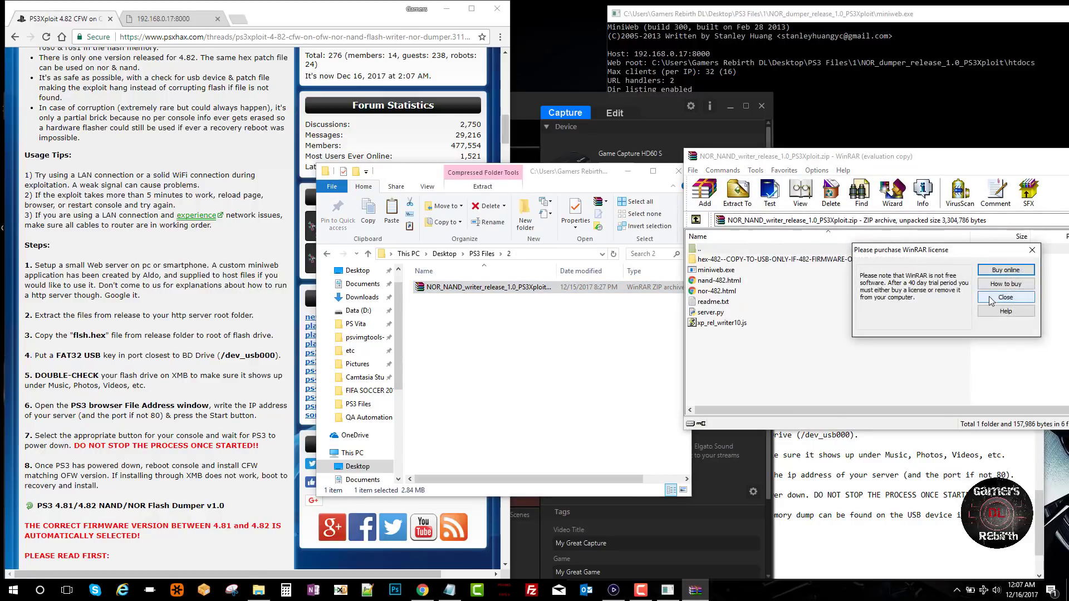
click(990, 299)
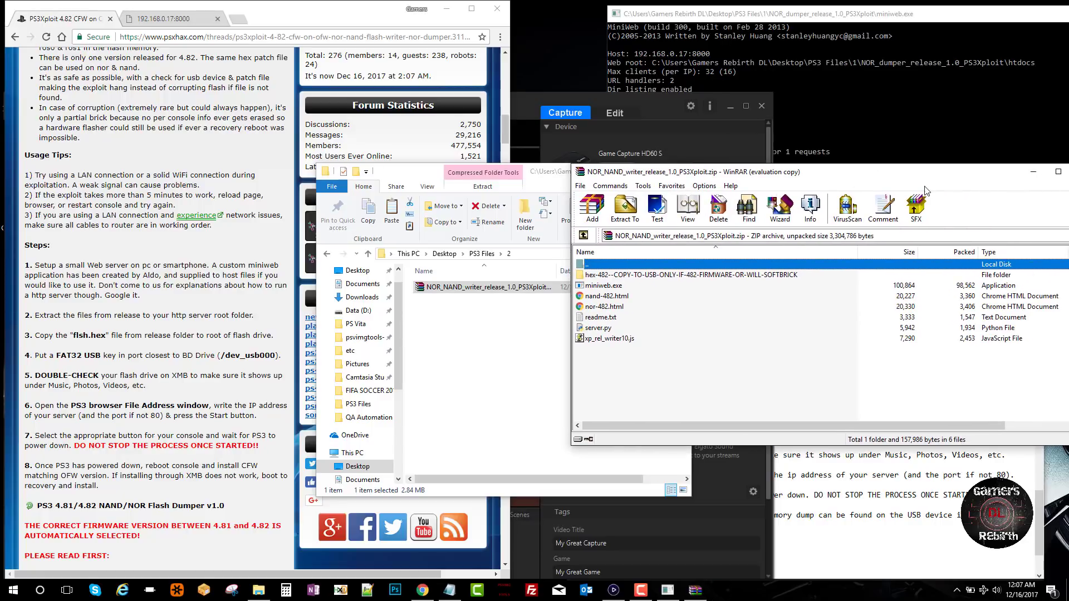
- Create a folder beside the archive in folder 2, named NOR_NAND_writer_release_1.0_PS3Xploit after the copied archive name
click(452, 295)
right_click(453, 295)
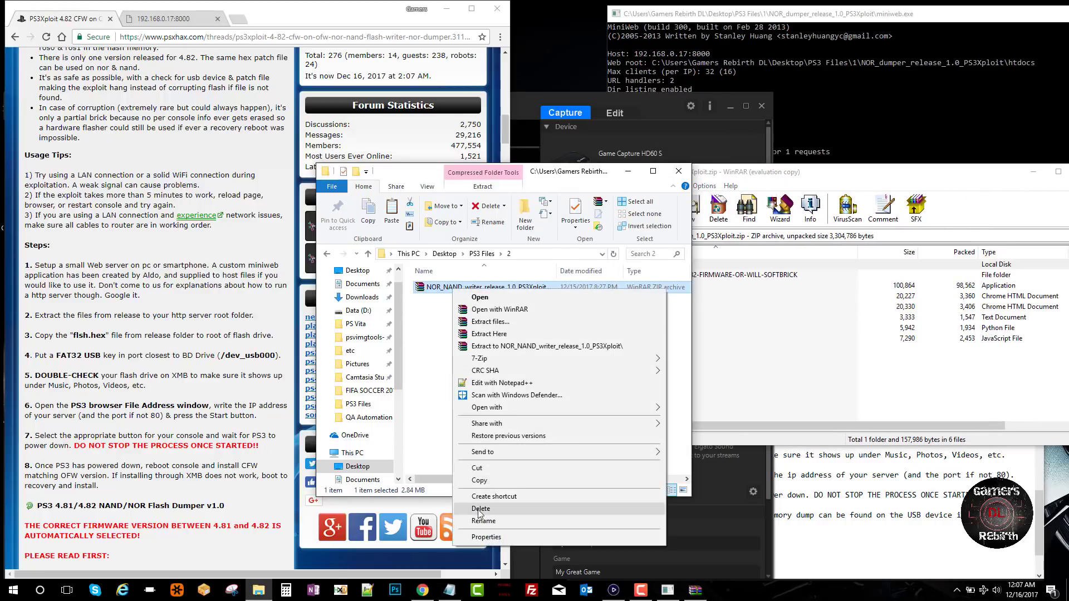
click(485, 513)
key(ctrl+c)
right_click(485, 385)
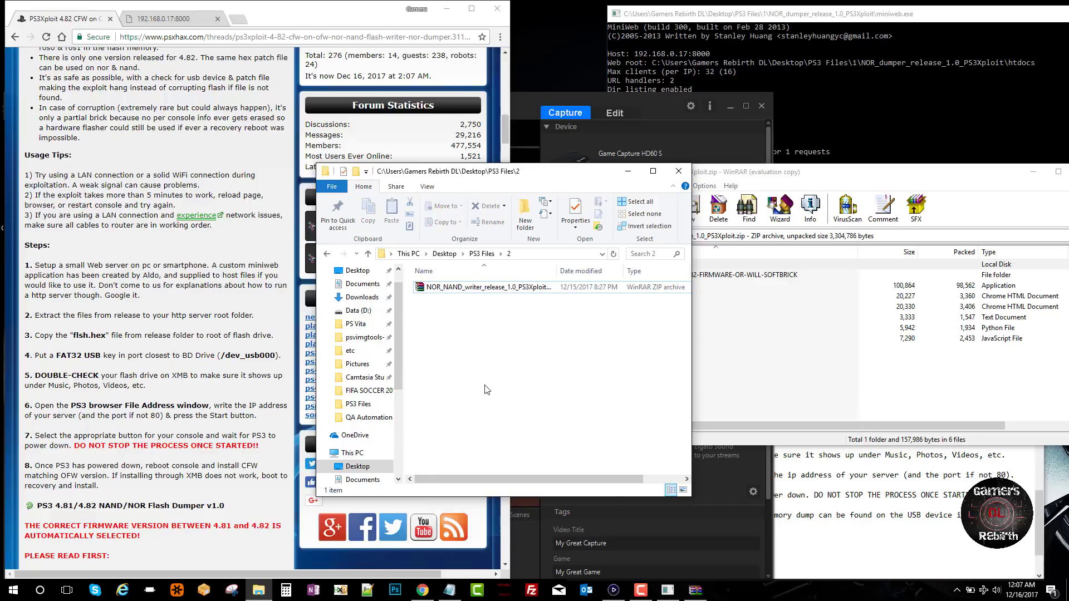
mouse_move(523, 520)
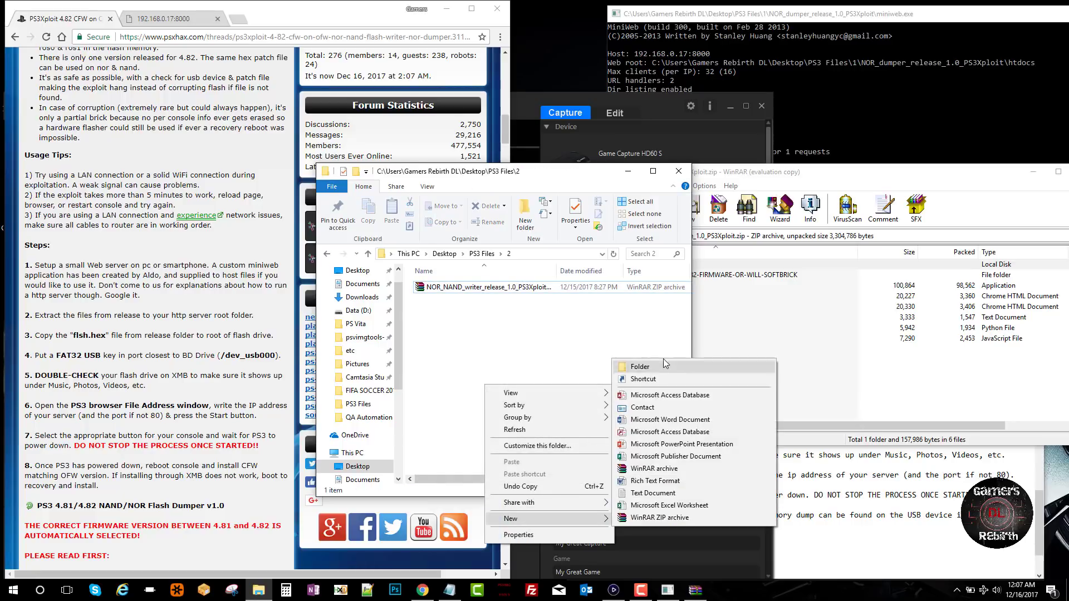
click(660, 364)
key(ctrl+v)
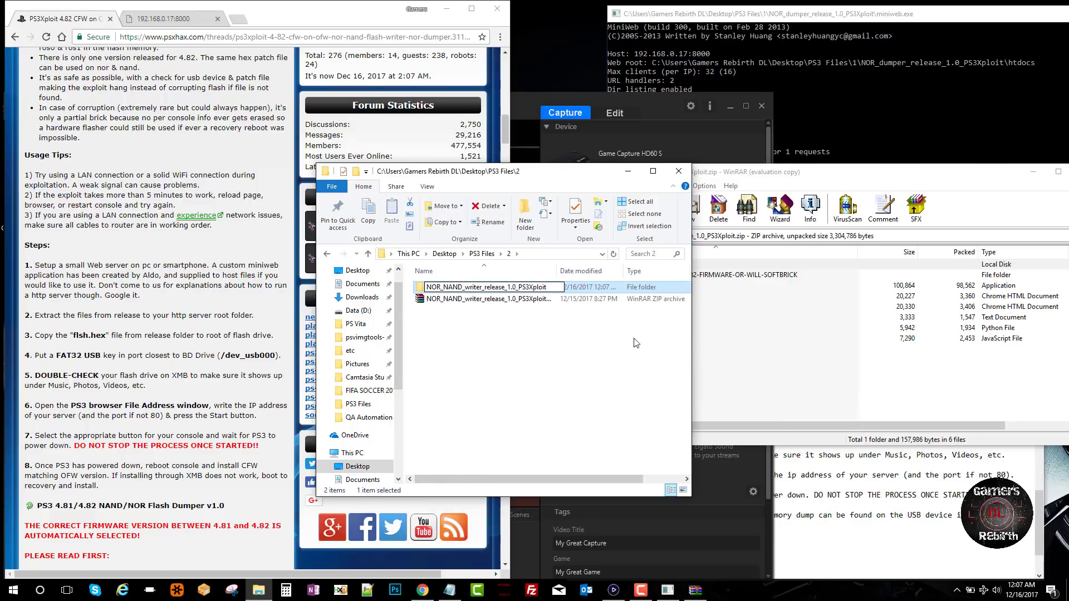
key(Return)
- Extract all of the archive's contents into the NOR_NAND_writer_release_1.0_PS3Xploit folder and close the archive
click(587, 321)
click(790, 186)
drag(638, 385, 504, 287)
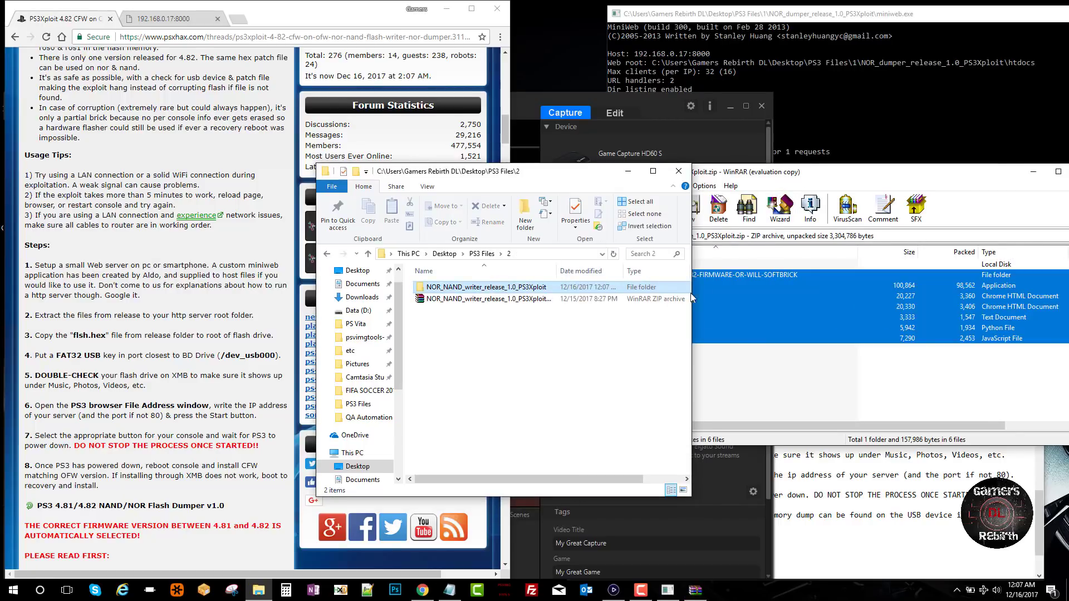
right_click(902, 174)
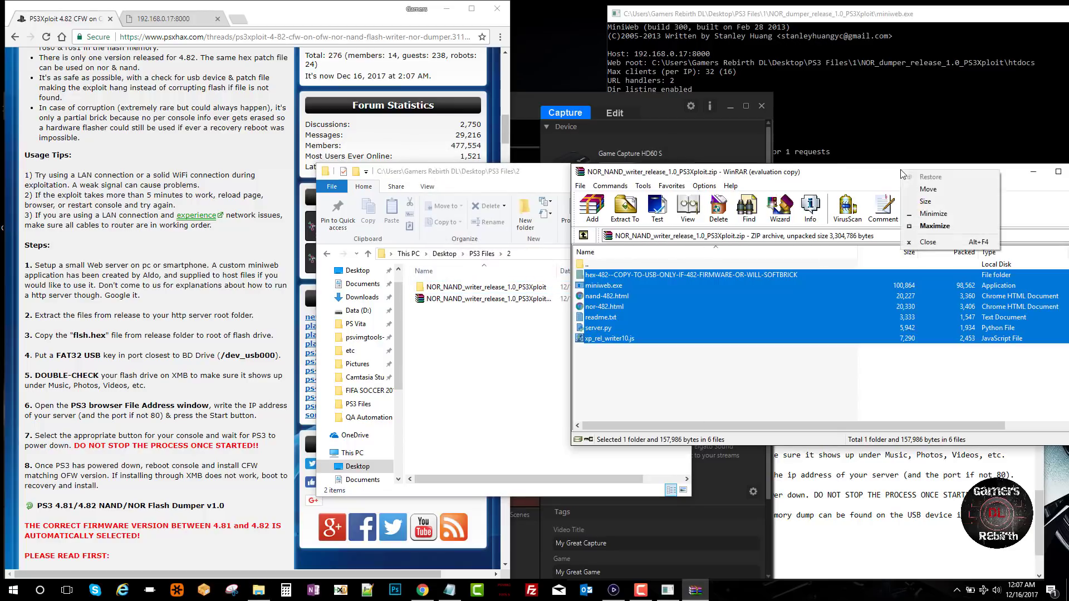
click(926, 242)
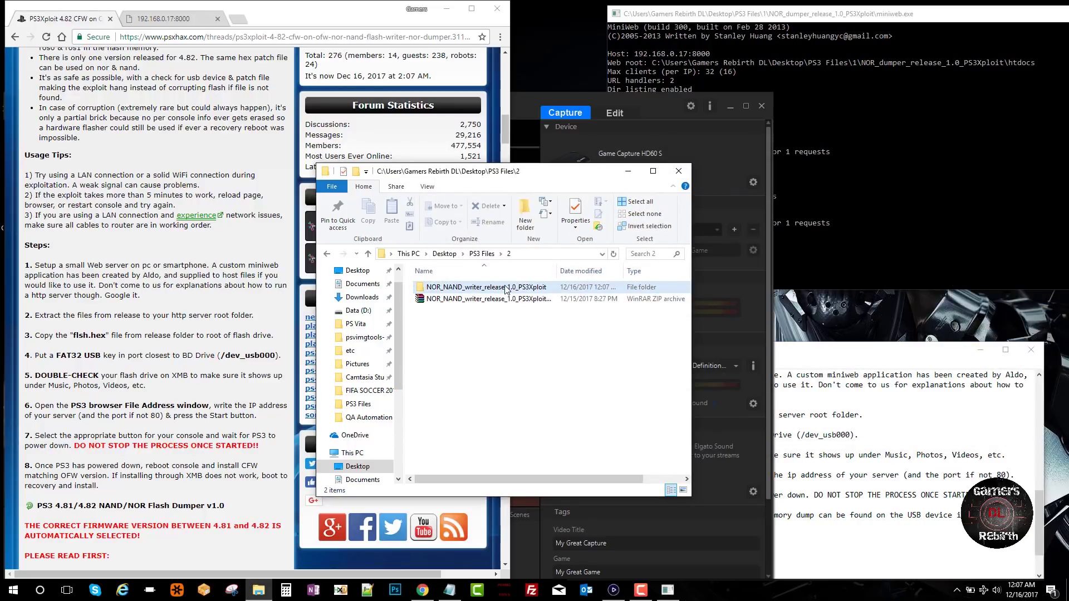
- Open the extracted NOR/NAND writer folder and shut down the NOR dumper's MiniWeb server
double_click(506, 287)
drag(975, 14, 969, 20)
click(1056, 16)
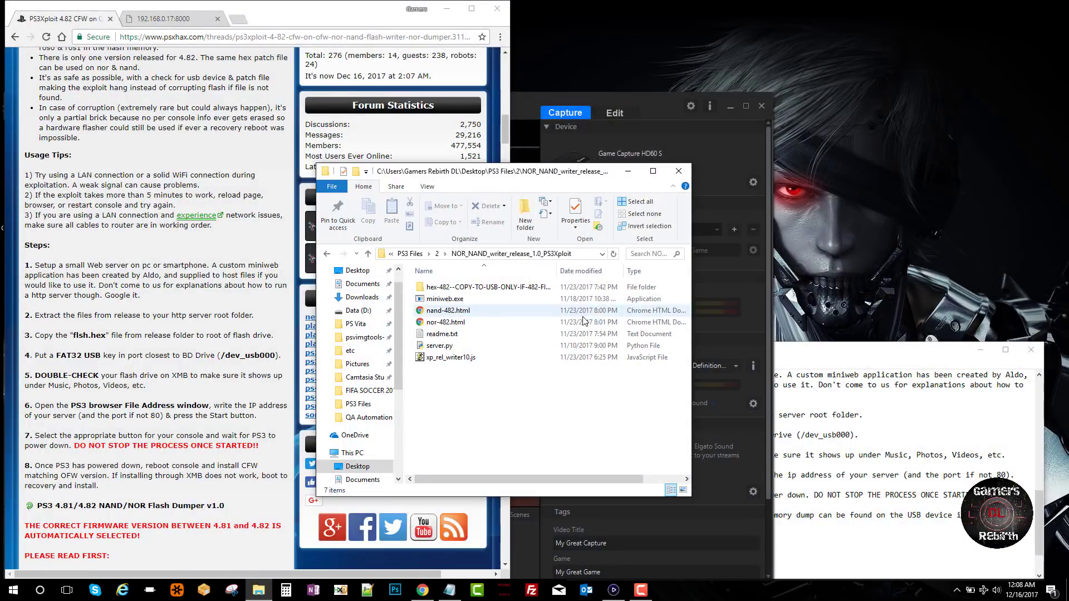
- Start the writer's miniweb.exe, allow it through the firewall on private networks, and move its console clear of the file window
double_click(463, 299)
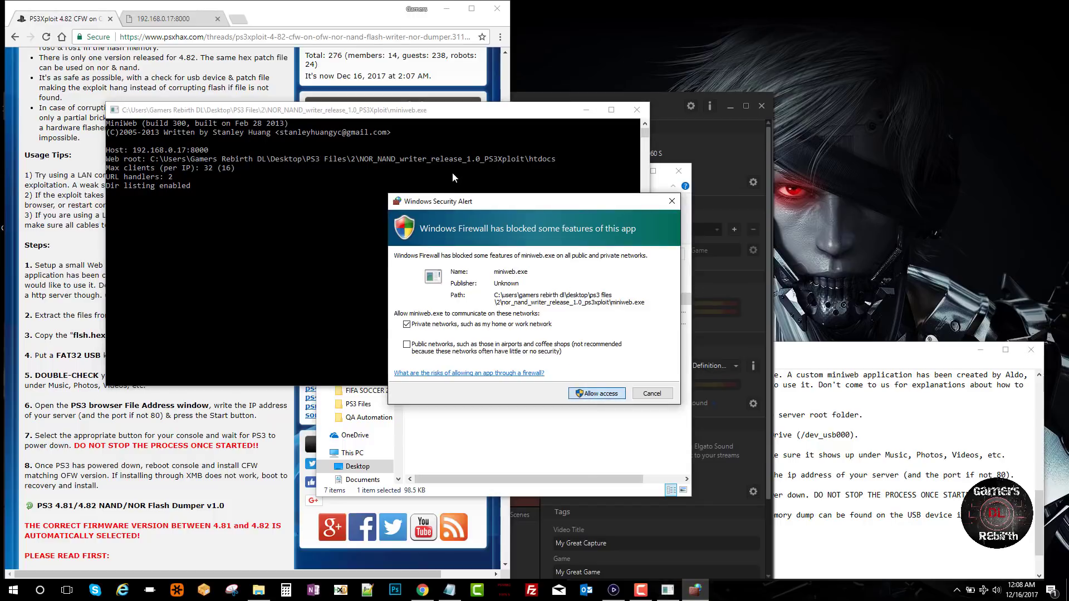
click(607, 395)
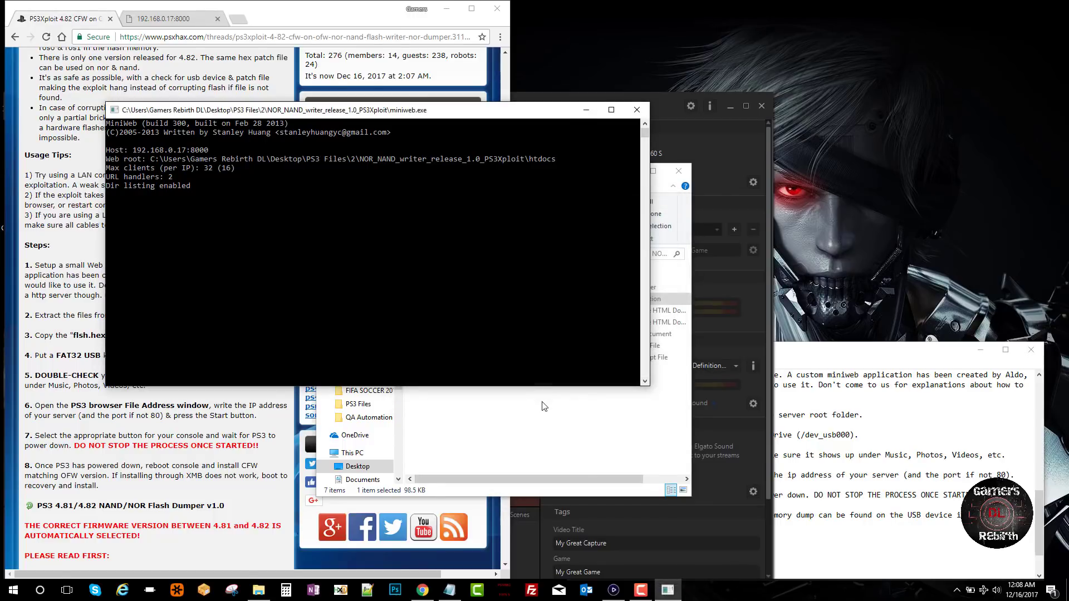
drag(440, 113, 1066, 3)
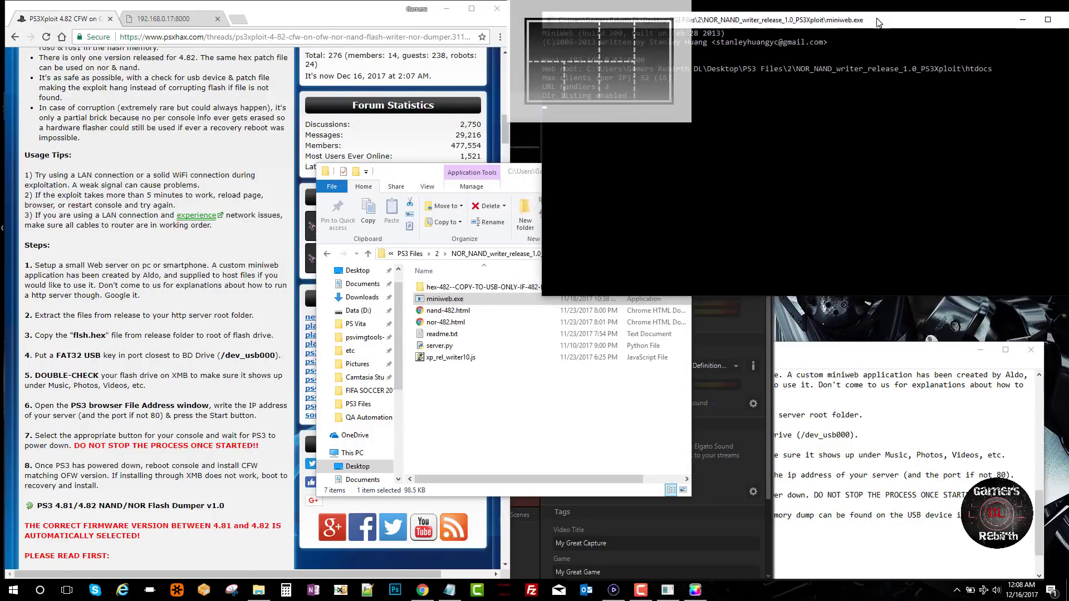
- Reload 192.168.0.17:8000 in the PC's browser to test the writer's web server
click(187, 20)
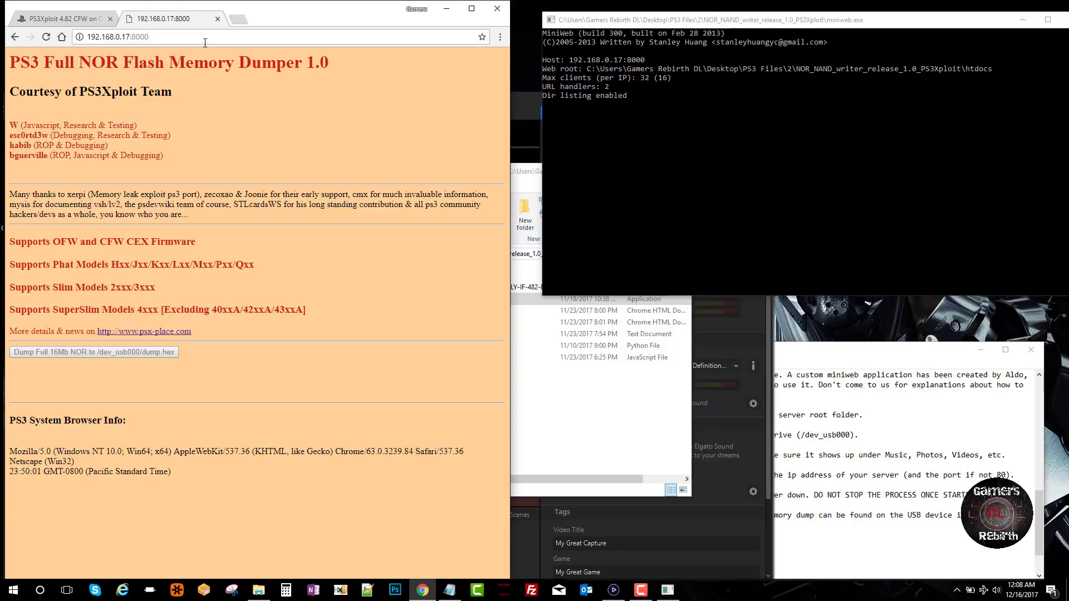
key(Return)
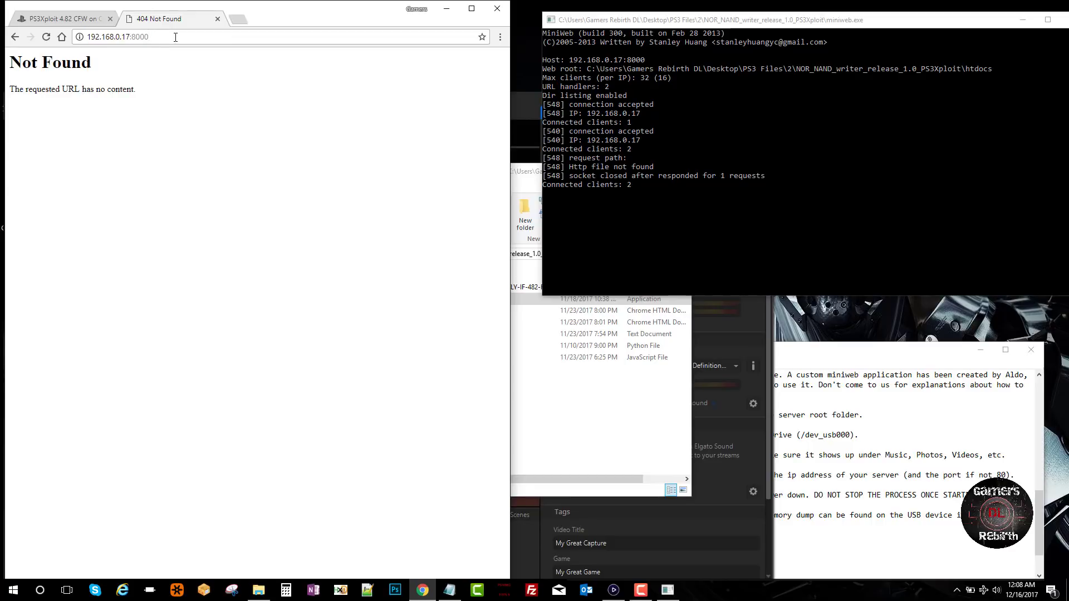
- Reload the writer server's page once more, close its tab and minimise the browser
key(Return)
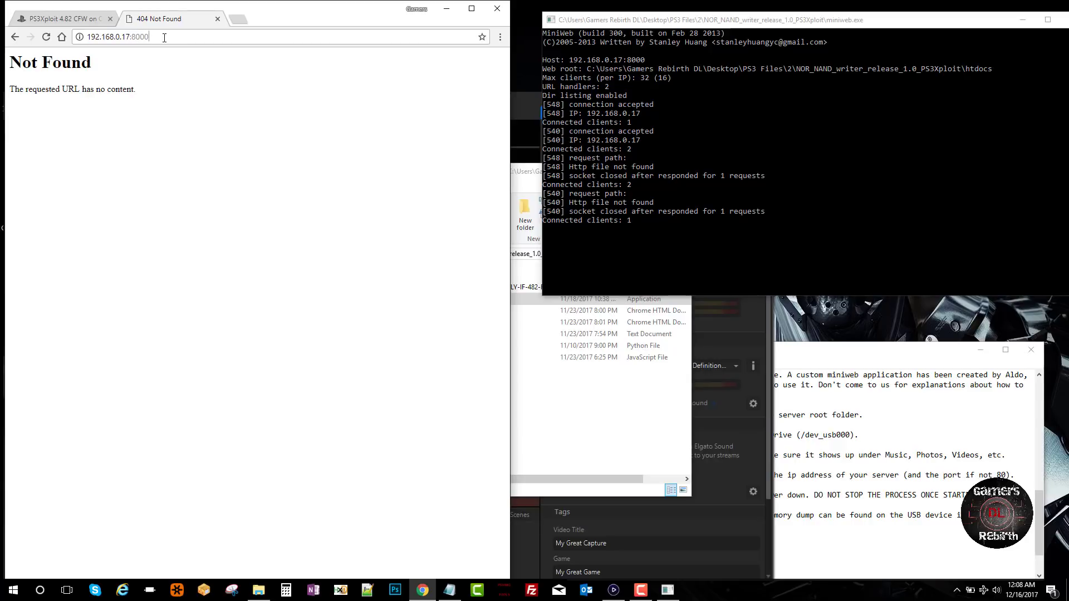
click(217, 19)
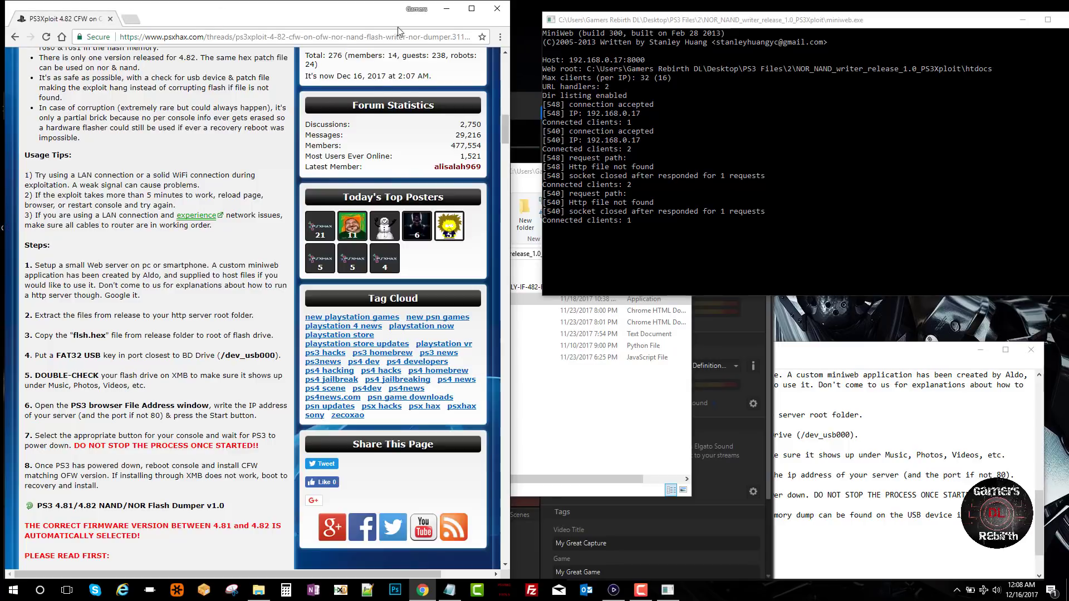
click(445, 9)
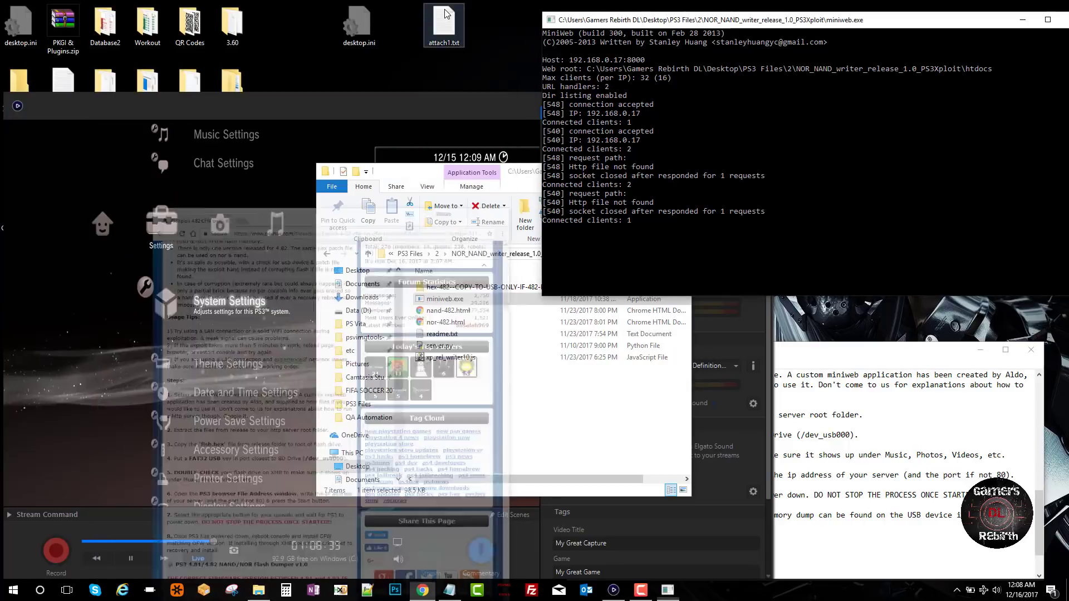
- Create a new folder named htdocs inside the NOR_NAND_writer_release_1.0_PS3Xploit folder
click(490, 395)
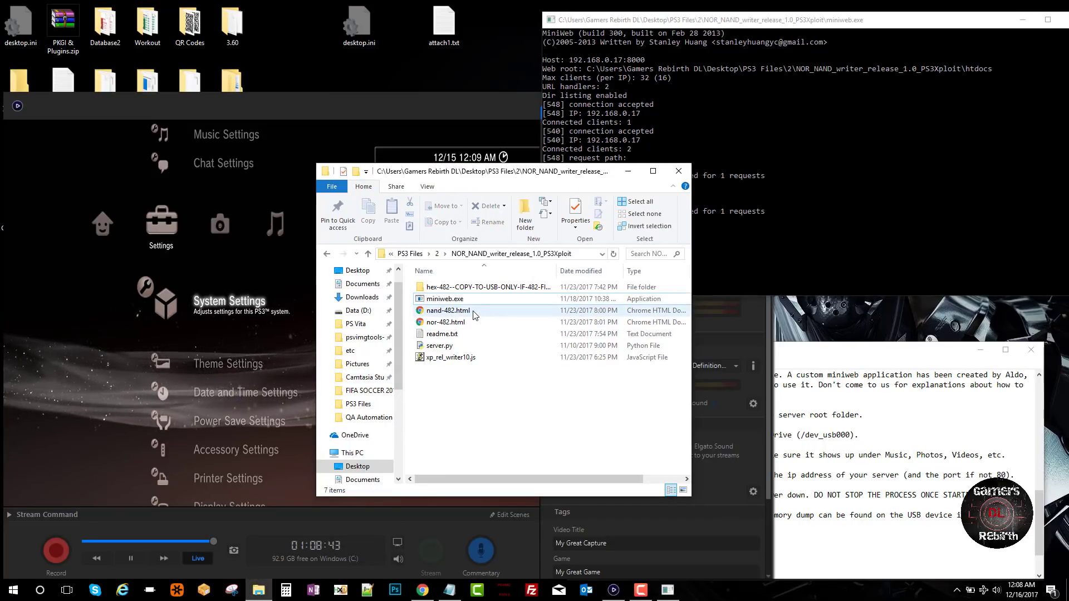
right_click(489, 397)
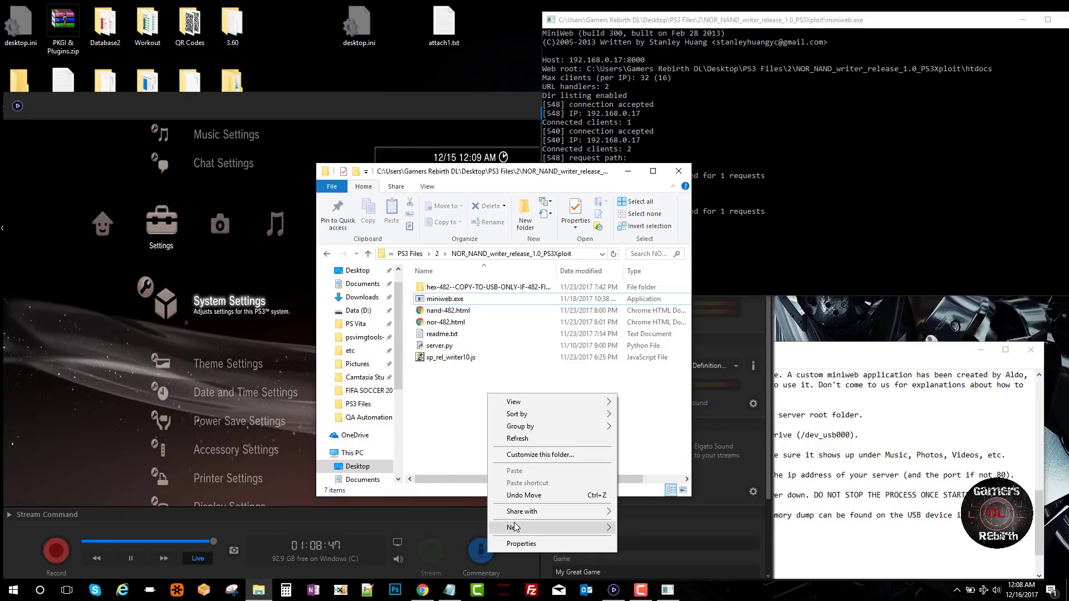
mouse_move(513, 527)
click(647, 378)
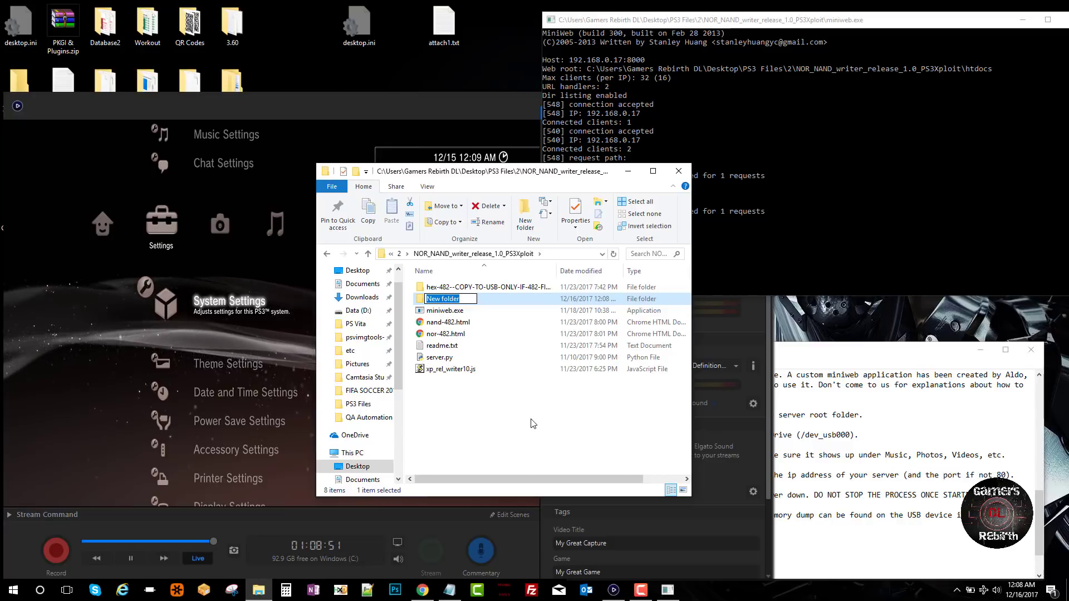
text(htdocs)
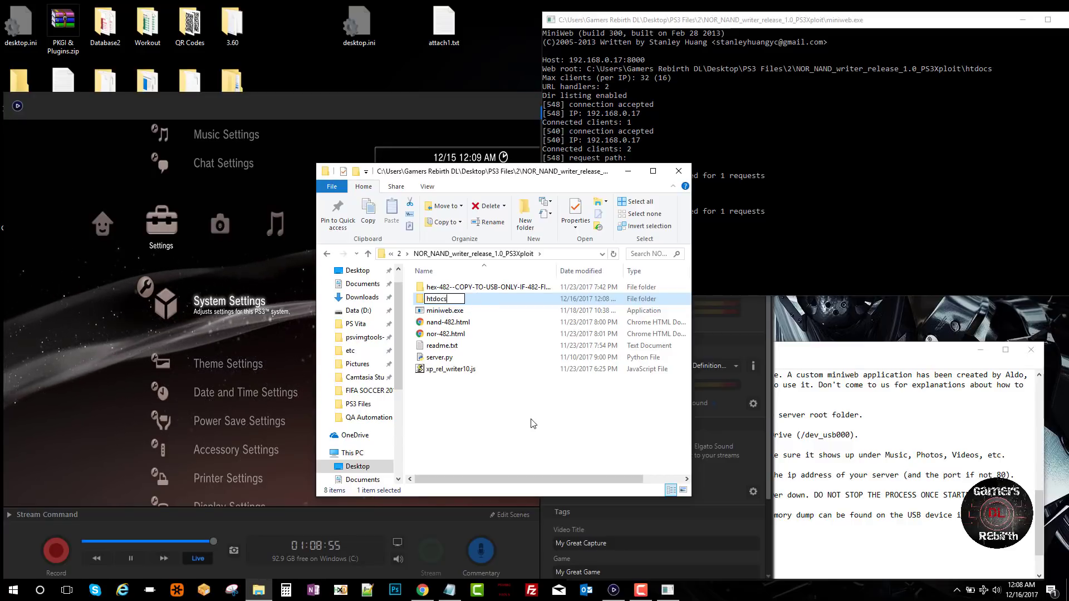
key(Return)
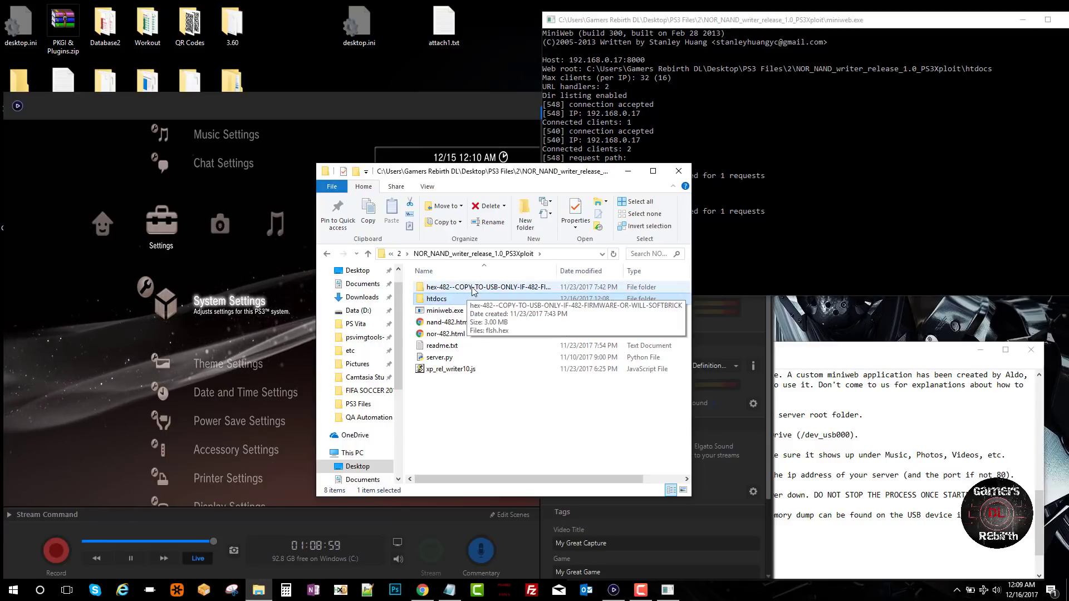
- Copy flsh.hex from the hex-482 folder to the root of the PATRIOT (E:) flash drive, using a second file window
click(512, 287)
double_click(523, 287)
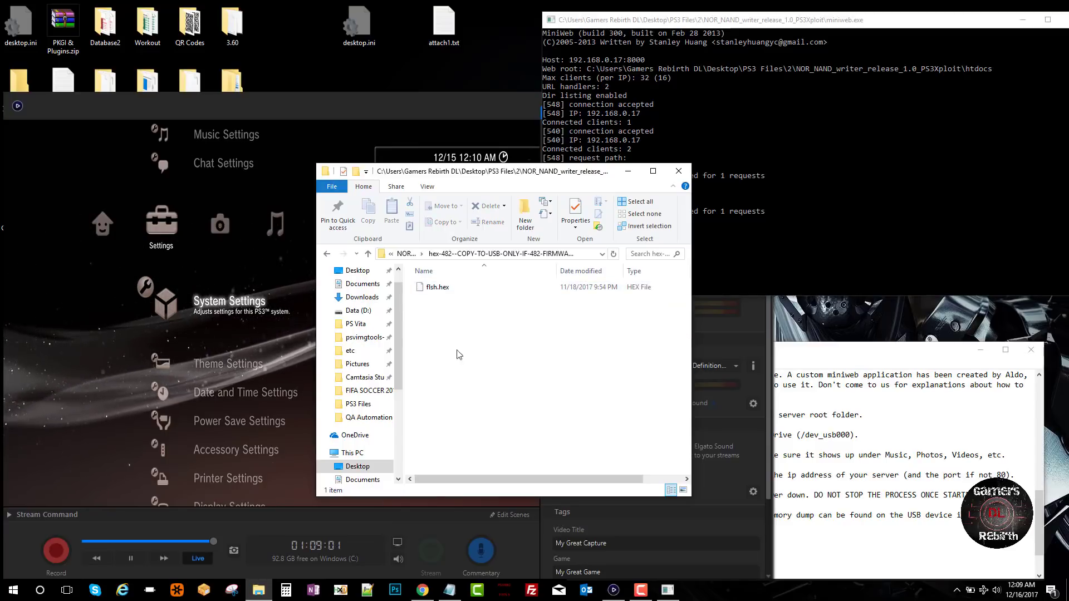
right_click(266, 593)
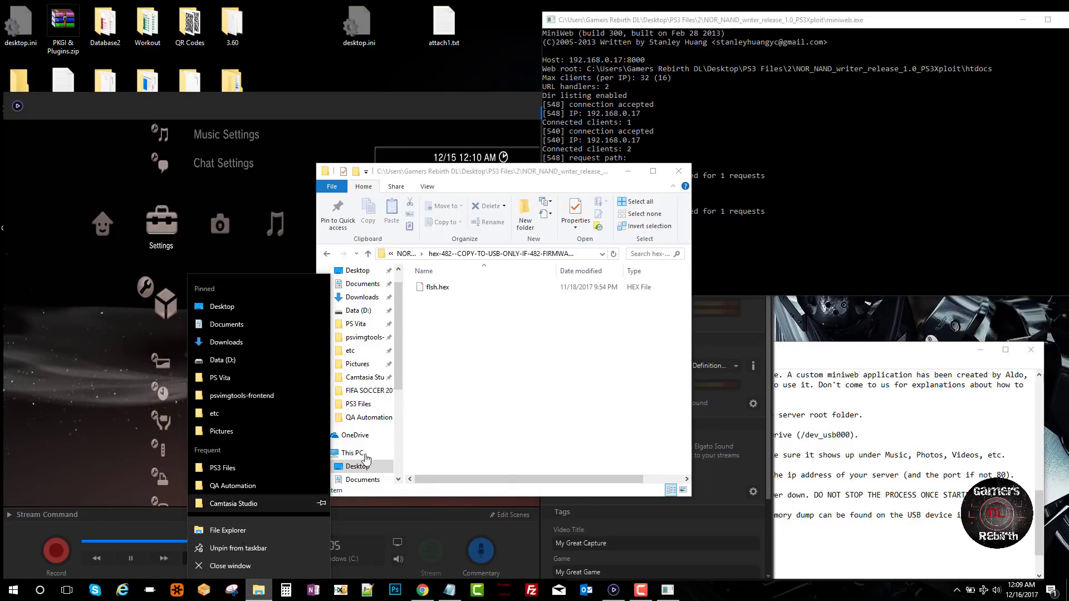
click(241, 532)
drag(334, 293, 428, 354)
drag(310, 299, 434, 347)
drag(350, 482, 311, 482)
drag(280, 295, 730, 374)
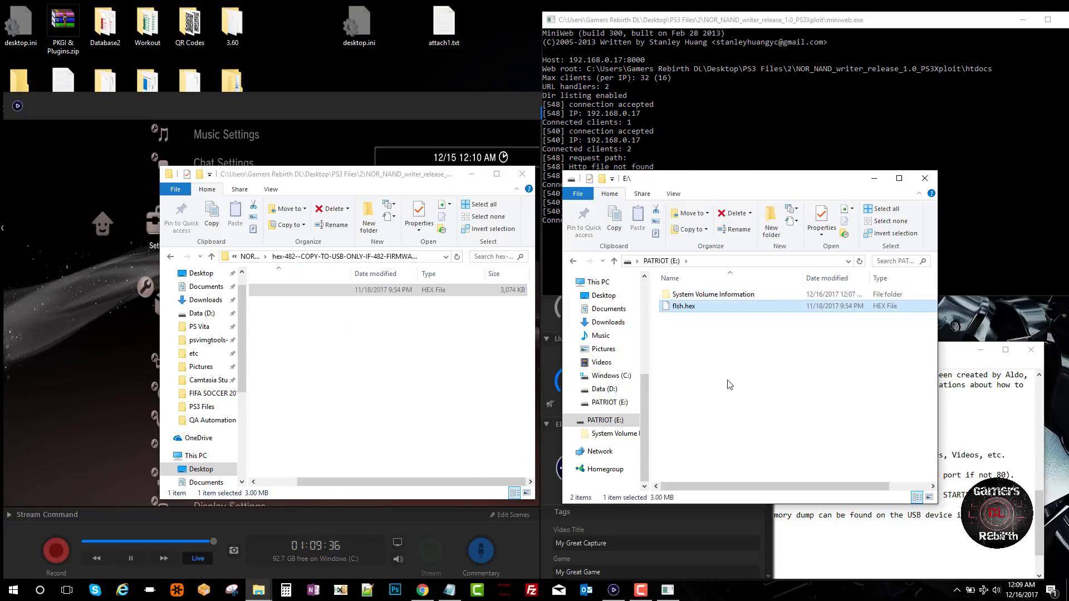
click(728, 376)
- Return to the NOR_NAND_writer_release_1.0_PS3Xploit folder and select nor-482.html
click(412, 419)
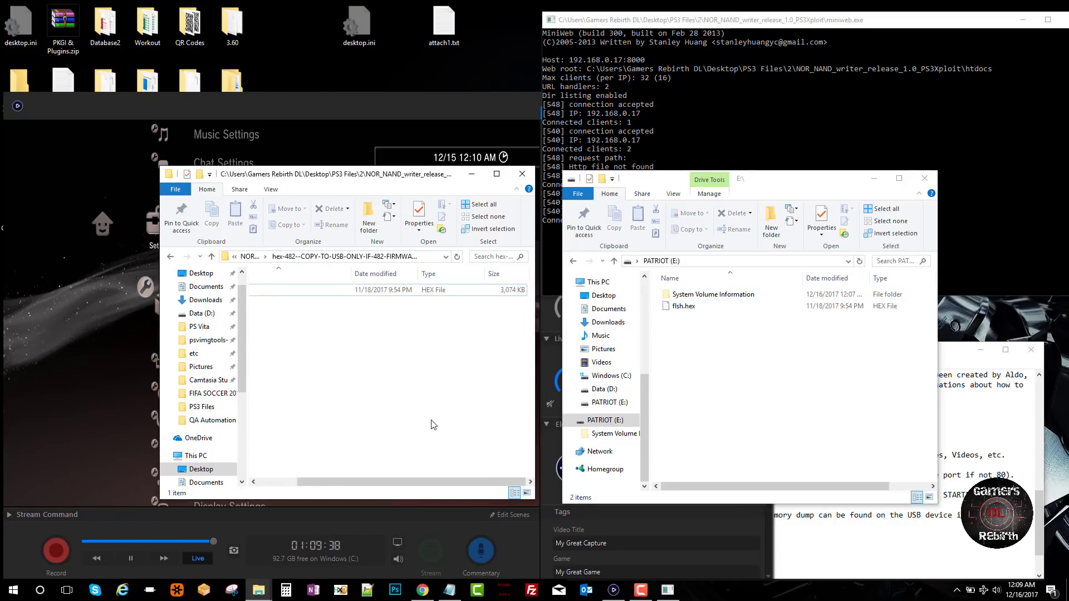
key(alt+Left)
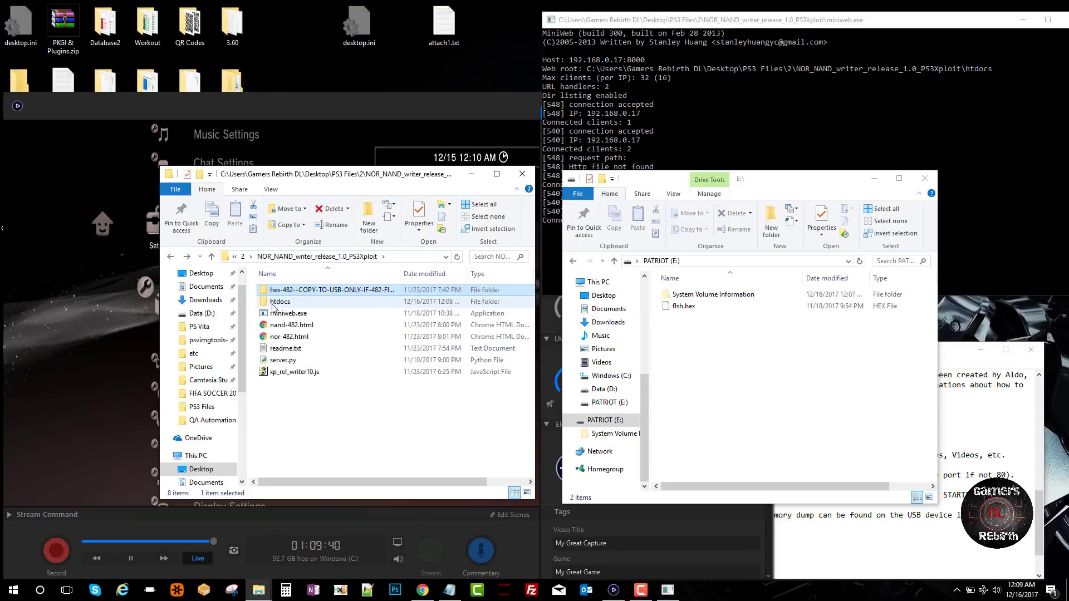
click(272, 304)
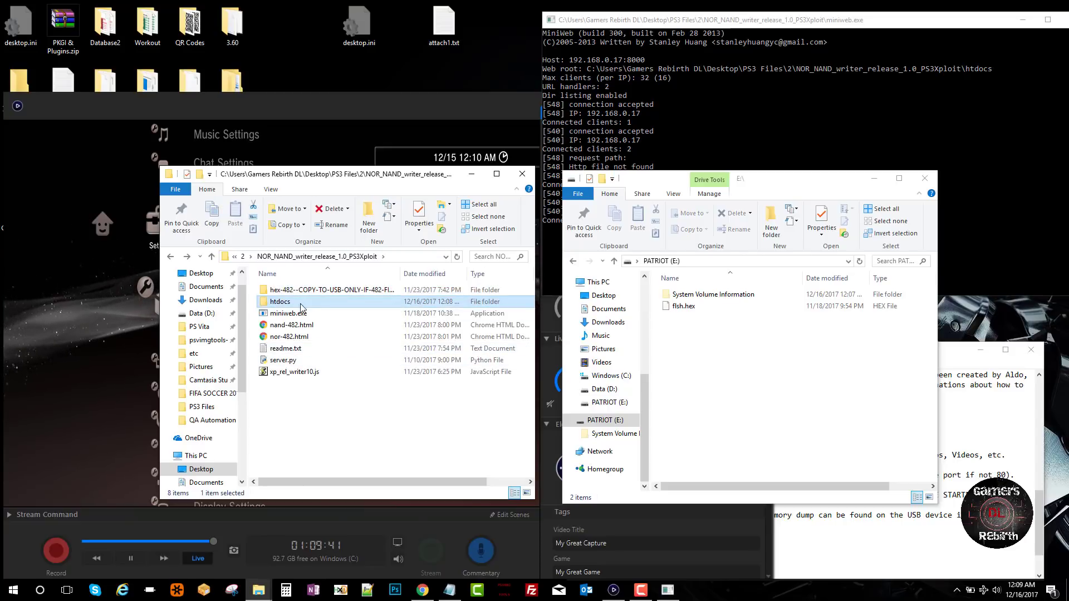
click(288, 338)
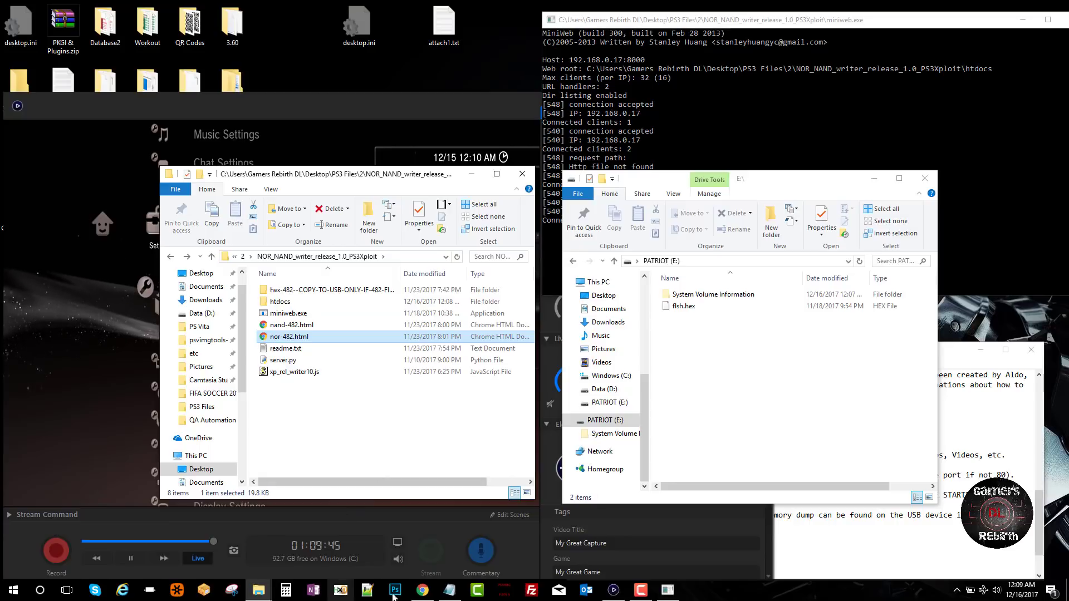
- Examine the Dumper and Writer compatibility charts in the PS3Xploit forum thread, and minimise the browser
click(422, 589)
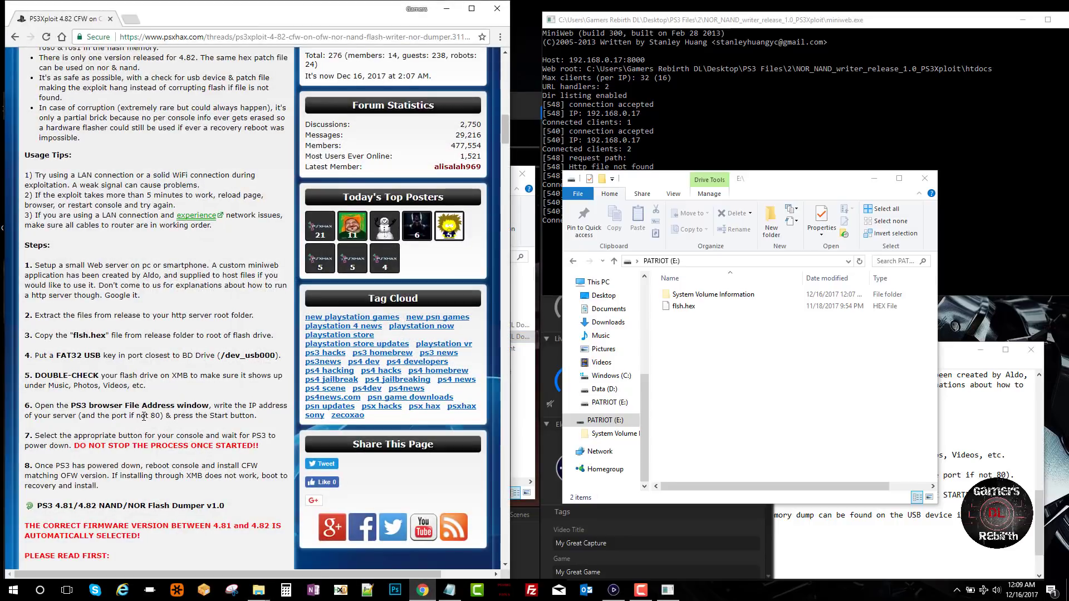
scroll(143, 417, down, 20)
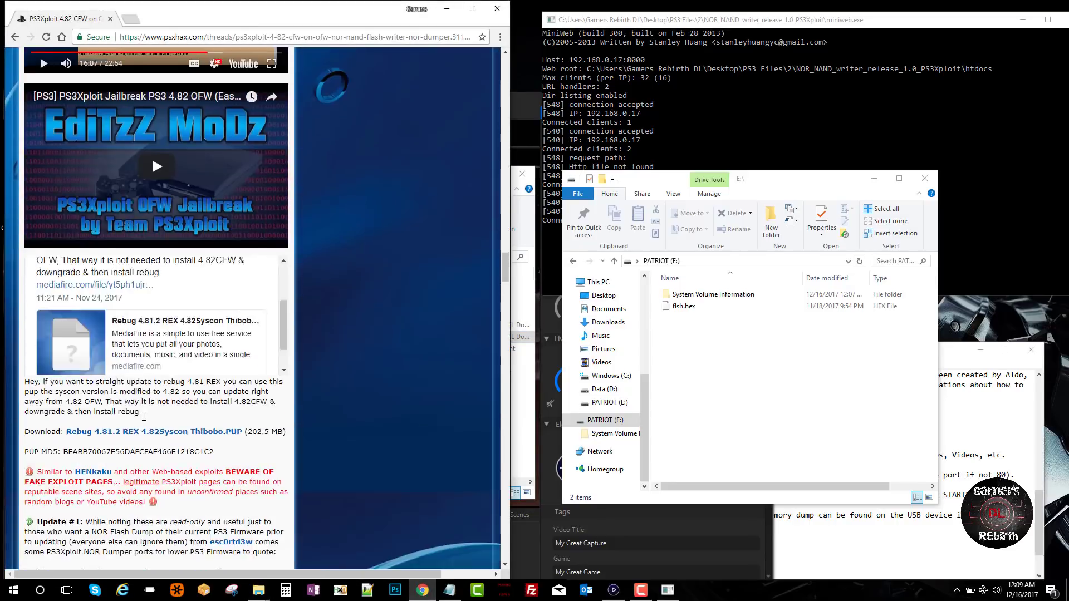
scroll(144, 416, down, 20)
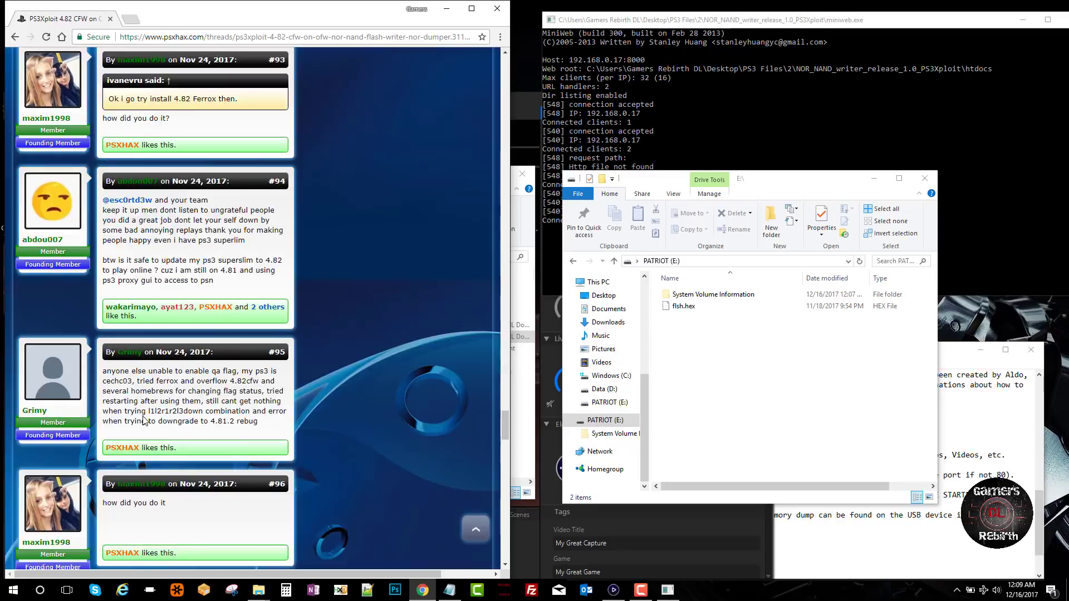
scroll(143, 420, down, 7)
scroll(143, 420, down, 1)
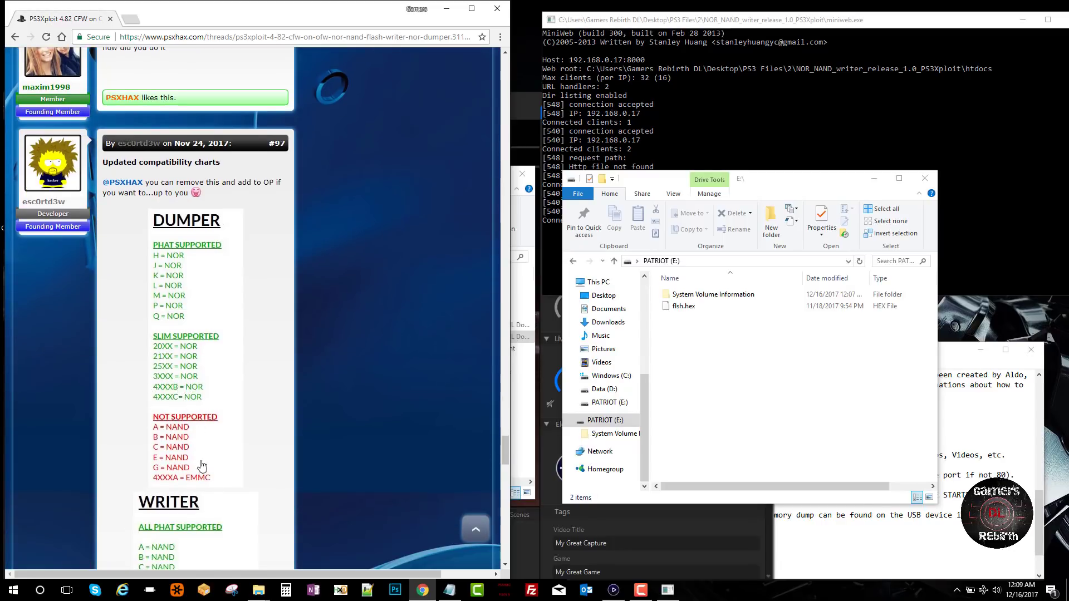
scroll(202, 447, down, 4)
scroll(196, 465, down, 1)
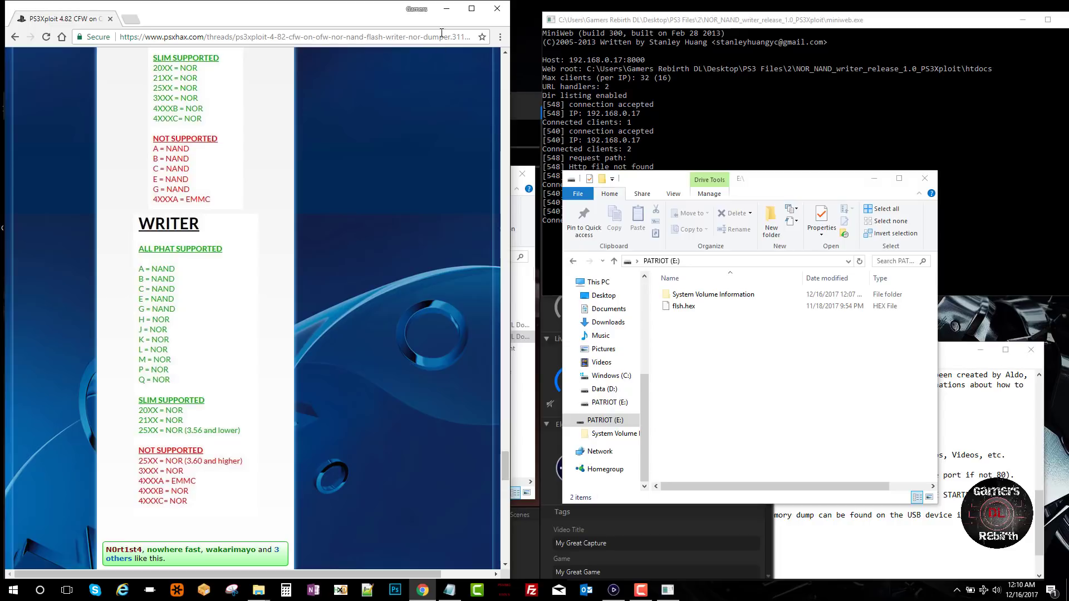
click(447, 10)
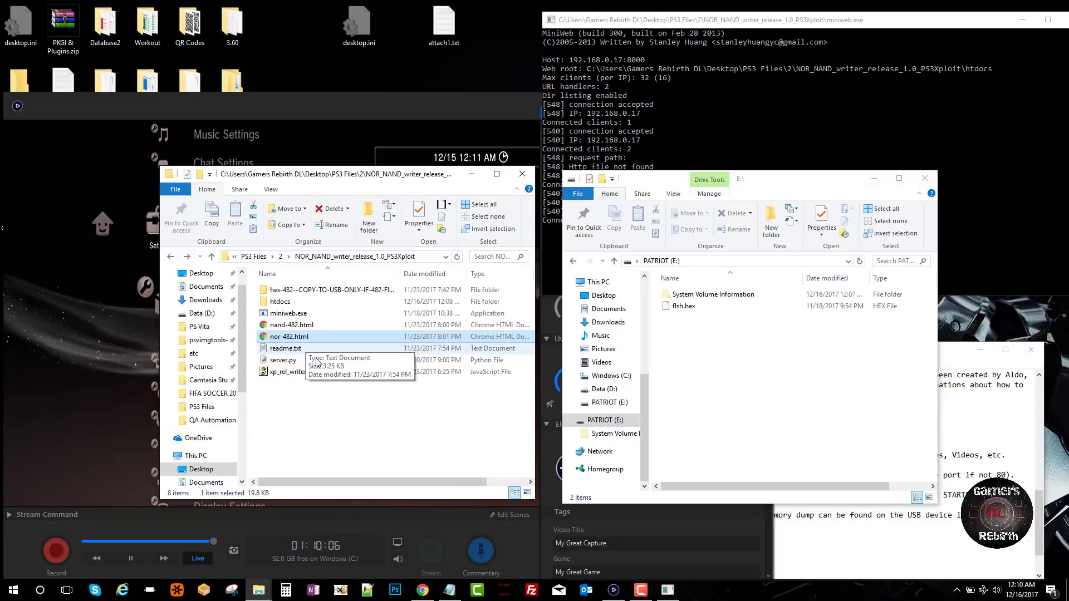
- Move nor-482.html and xp_rel_writer10.js together into the htdocs folder
ctrl+click(308, 375)
drag(320, 372, 322, 307)
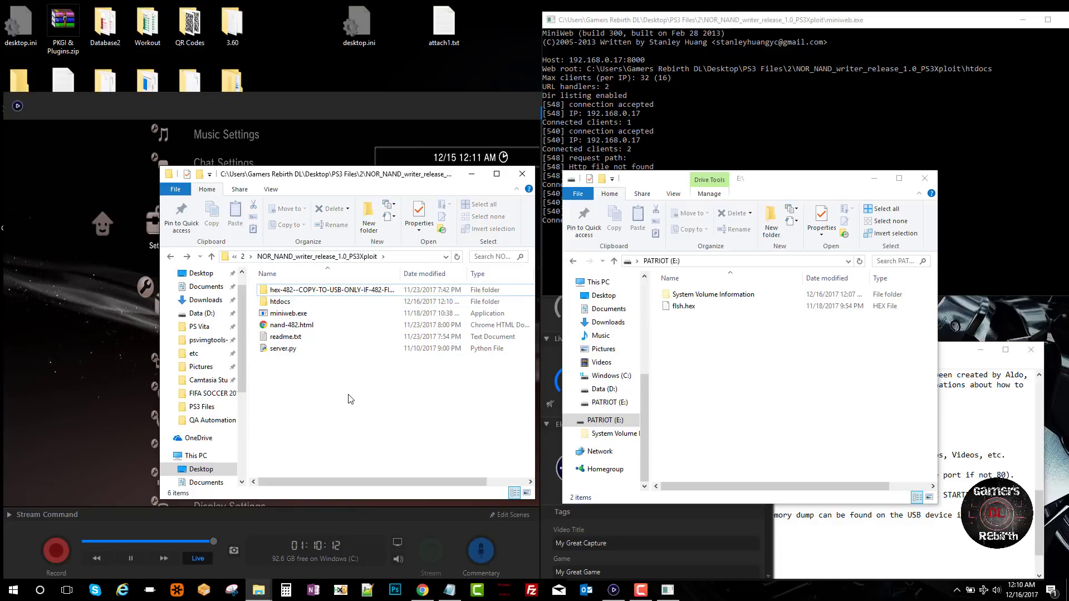
- Load 192.168.0.17:8000 in a new browser tab, open nor-482.html from the directory listing and dismiss its alert
click(422, 589)
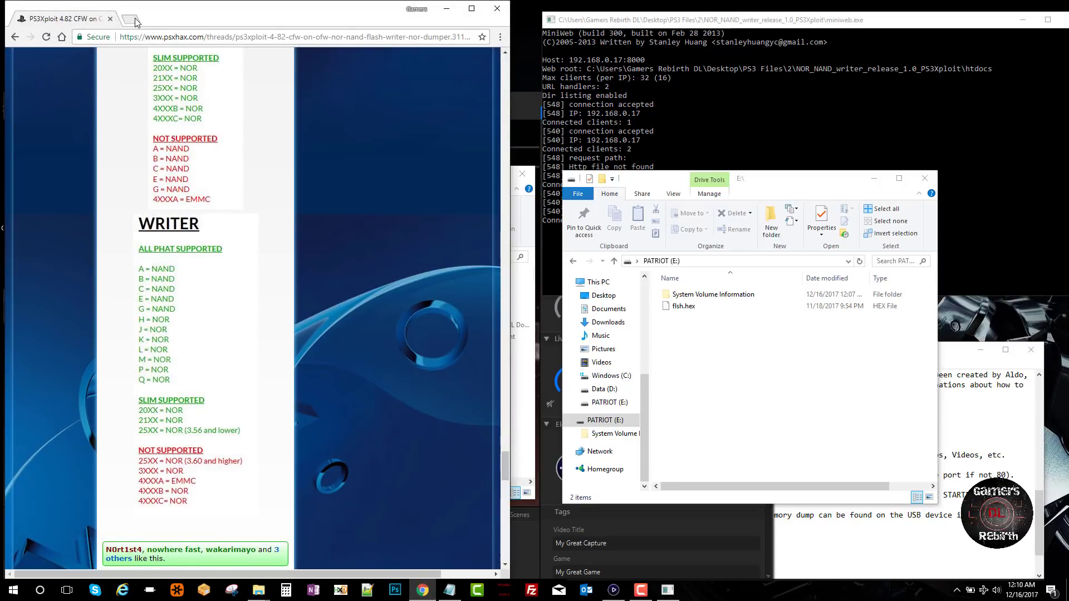
click(131, 19)
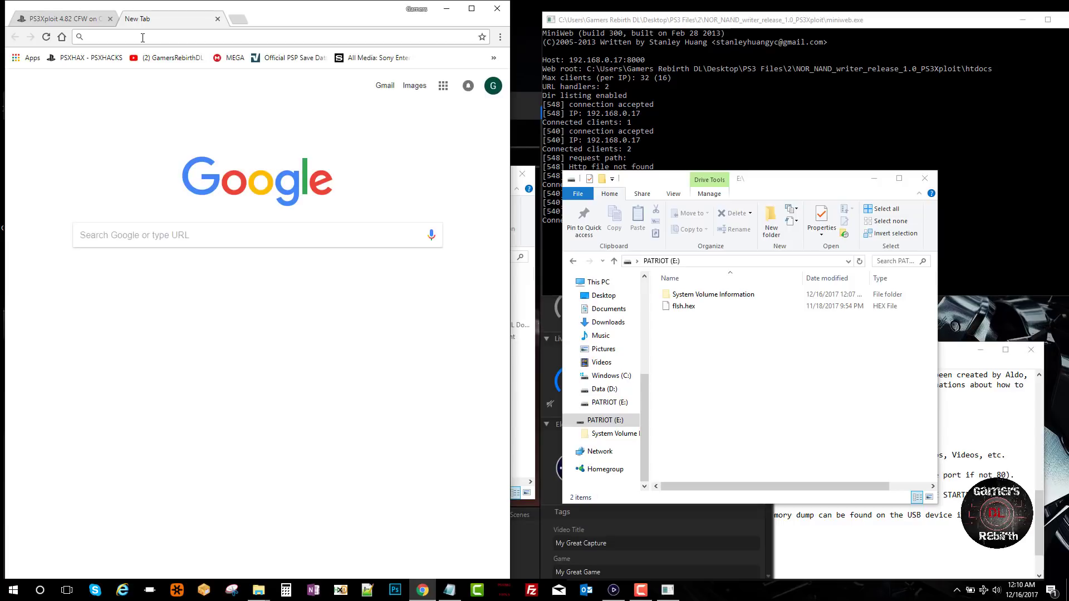
text(192.168.0.17:8000)
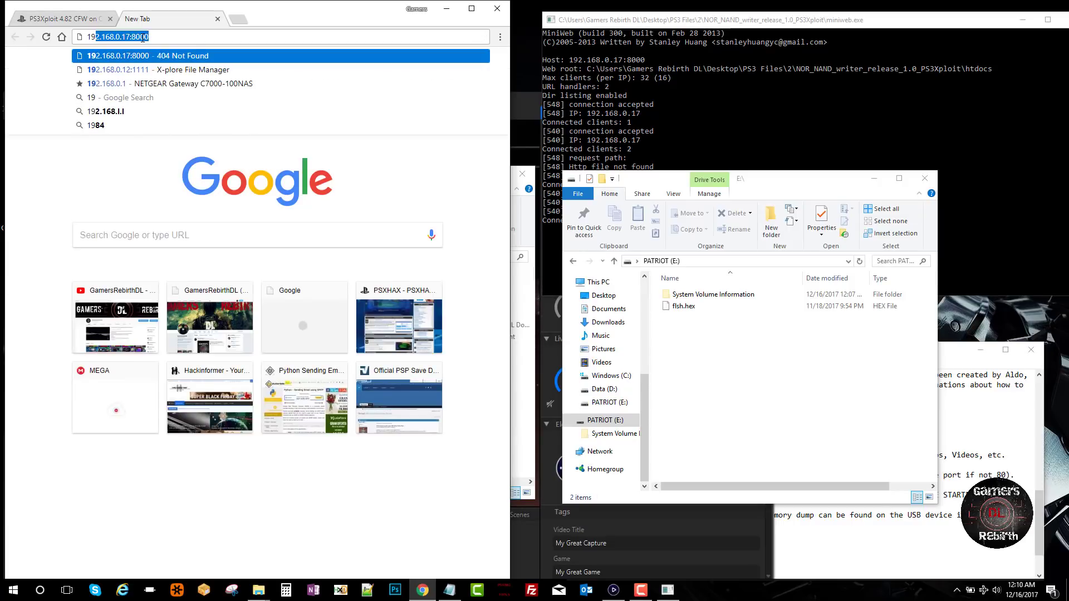
key(Return)
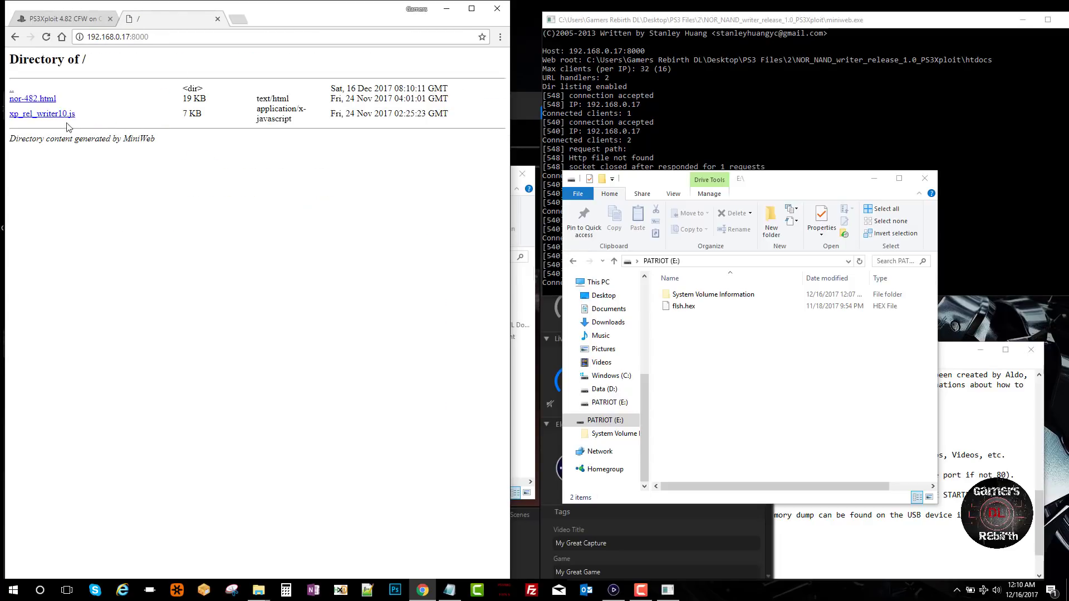
click(49, 100)
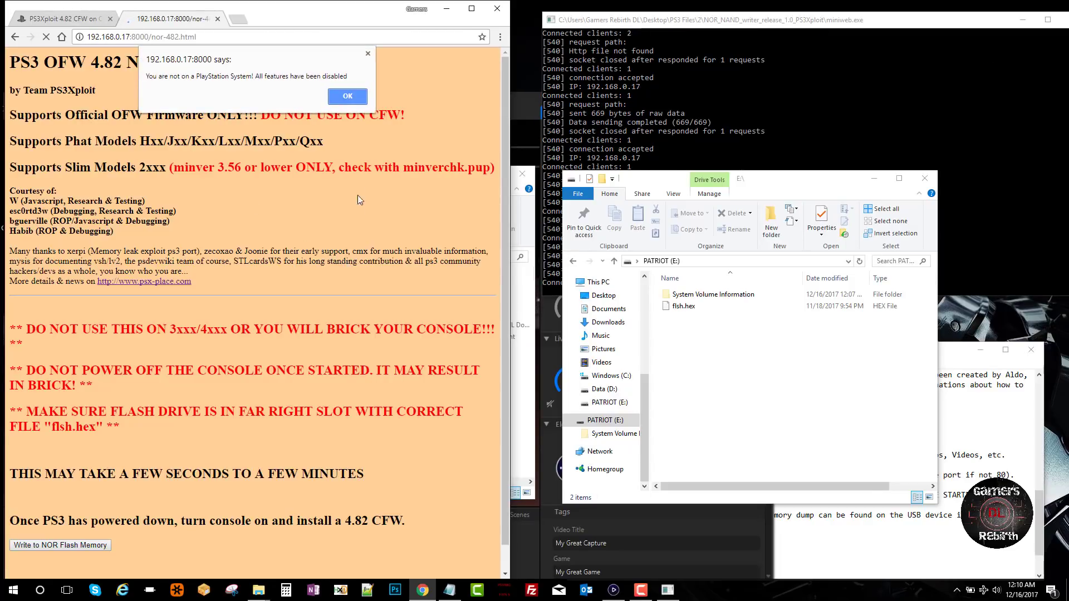
click(345, 99)
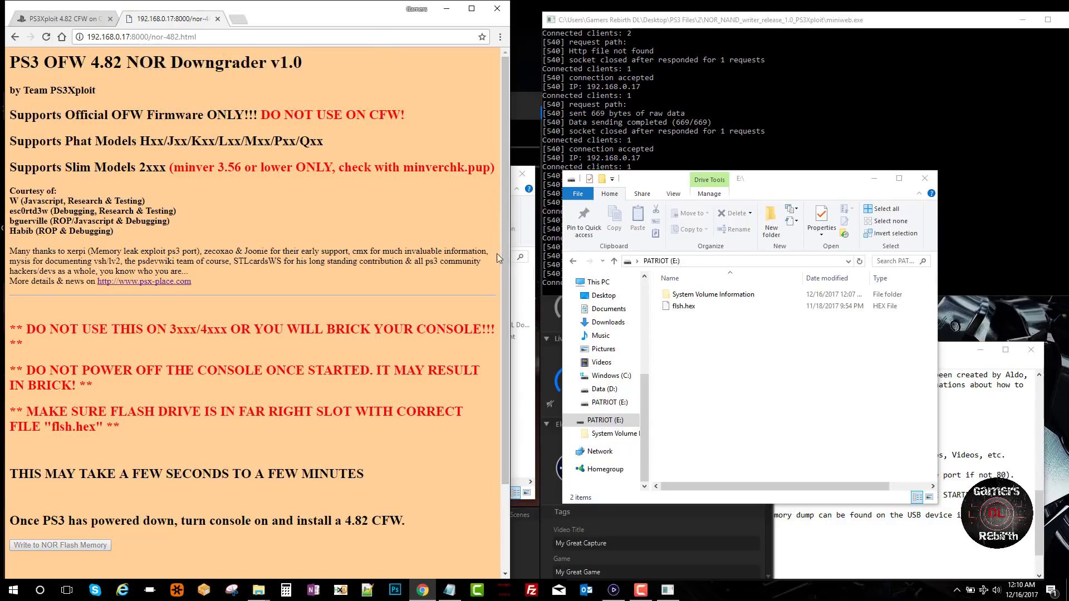
- Bring the console capture window forward and highlight the example nor-482.html address in the readme
click(523, 111)
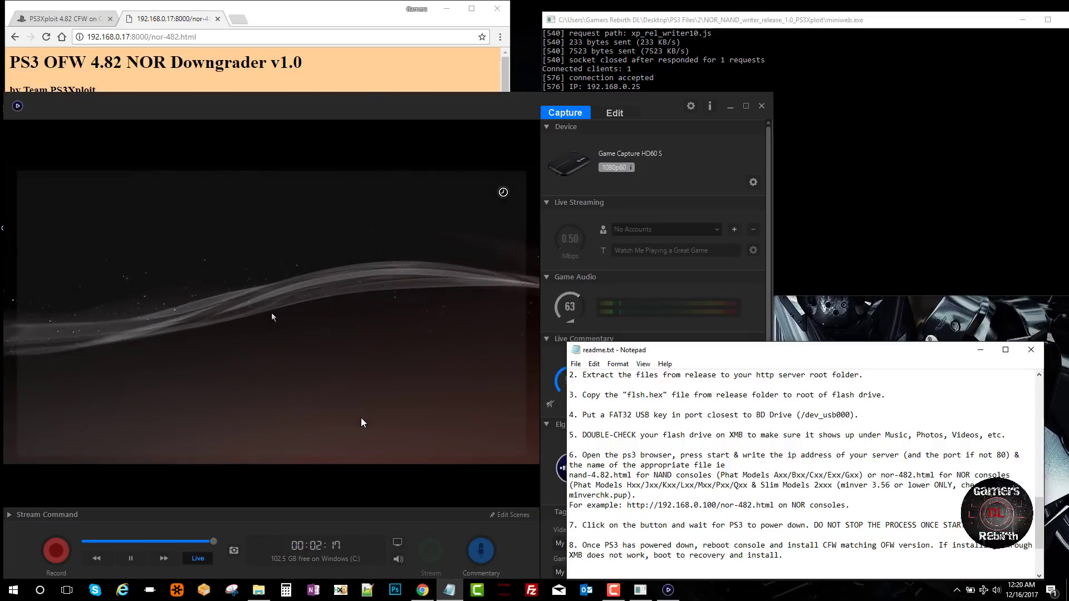
drag(629, 509, 850, 509)
click(765, 517)
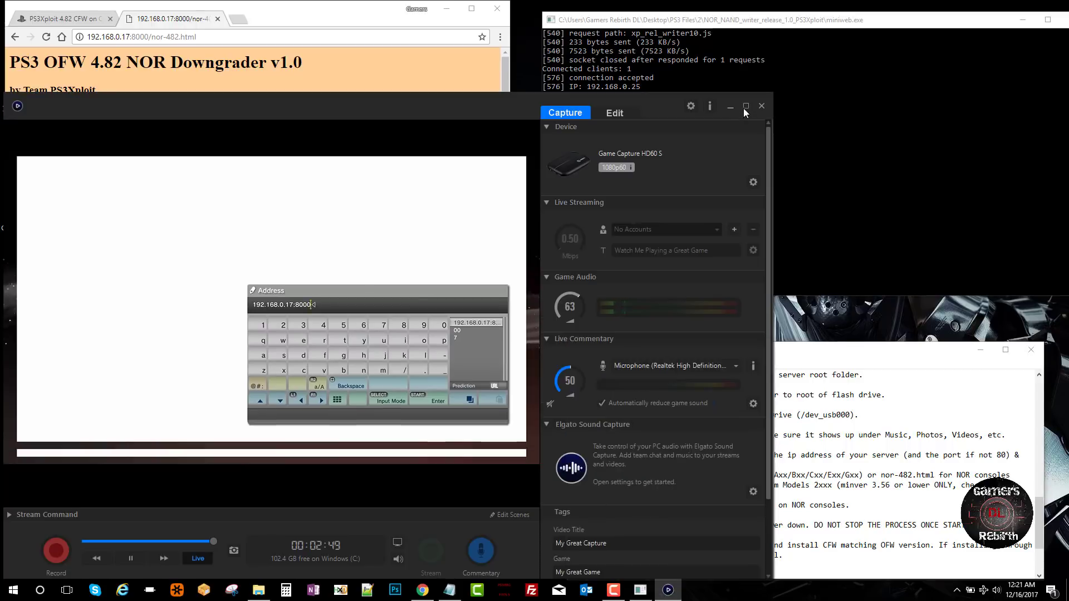
- Enlarge the console capture preview to full screen
click(745, 106)
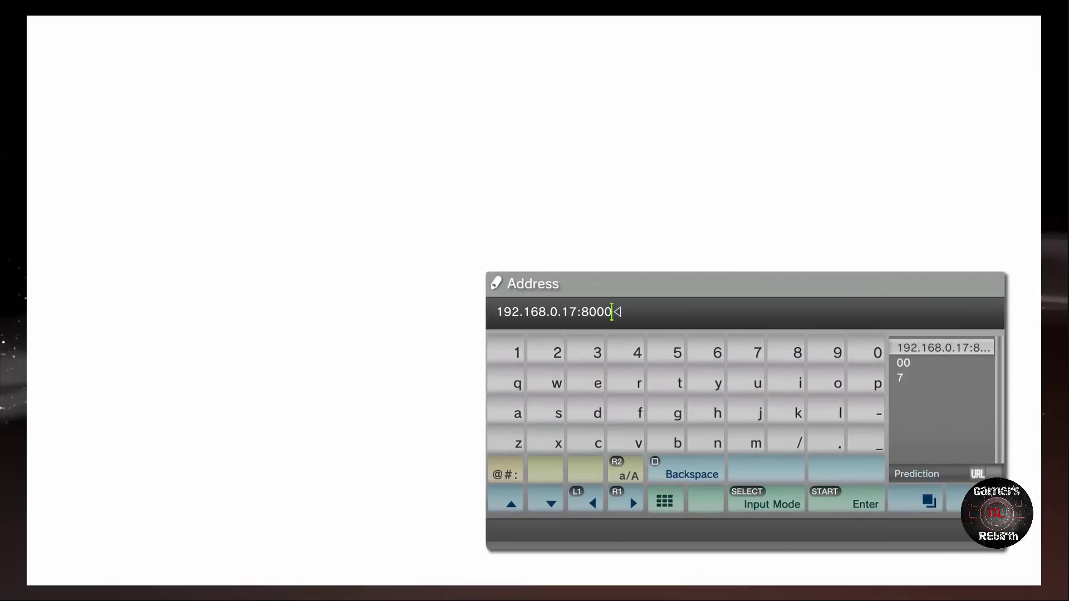
double_click(706, 184)
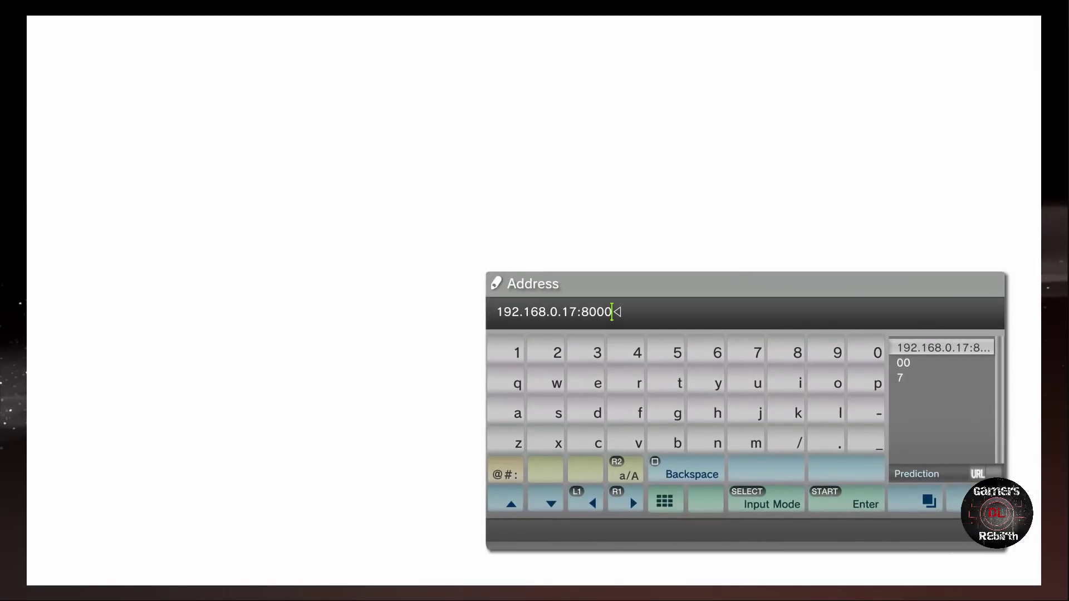